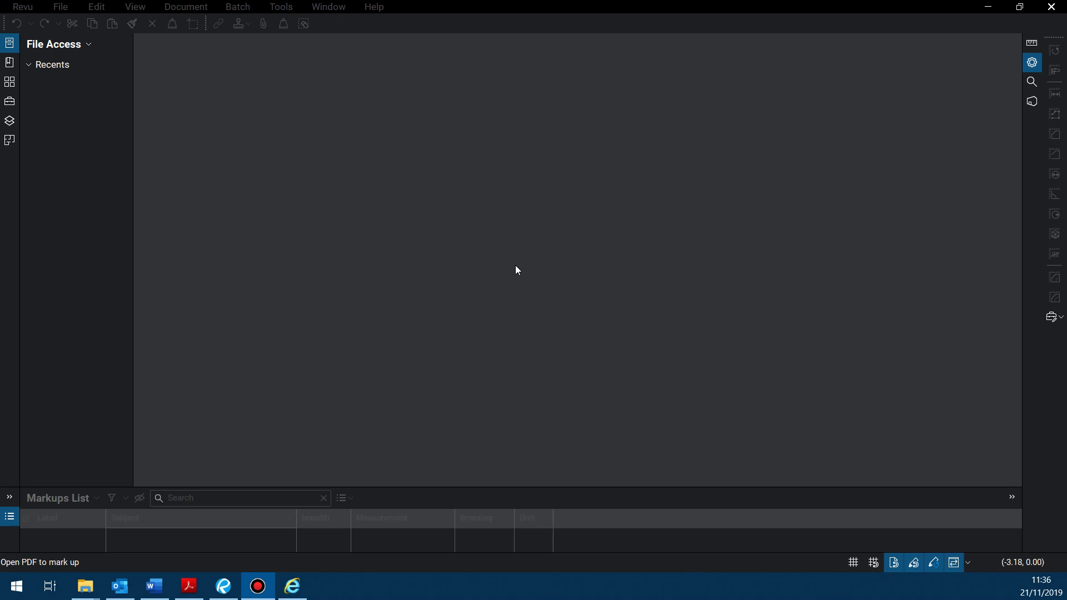
# Step: Open the drawing PDF 144-GA-103-(BC1)-Elevation 1 from the test house folder
pyautogui.click(61, 7)
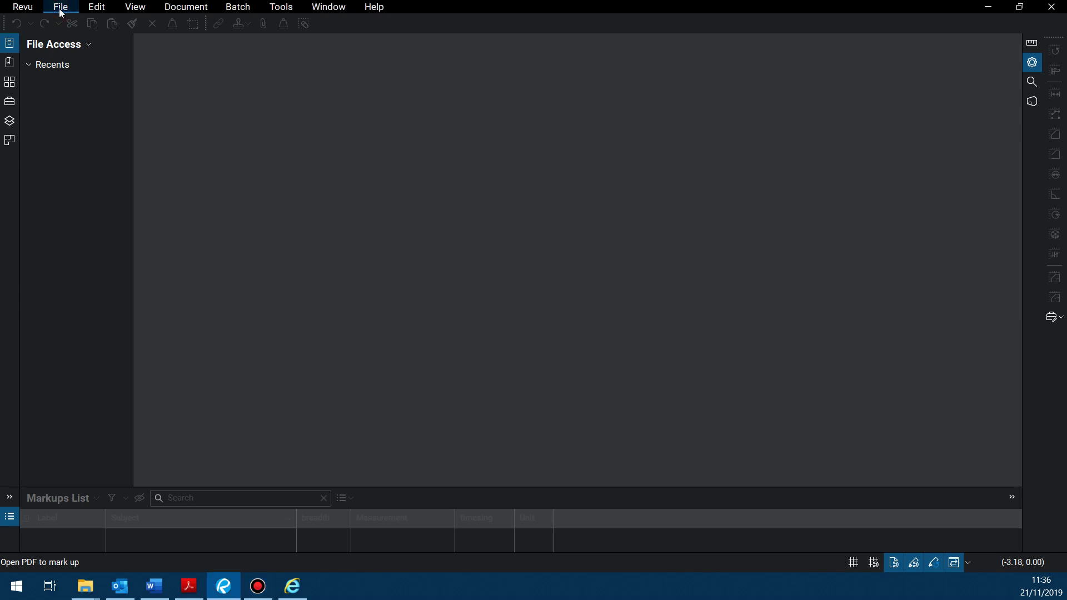
pyautogui.click(60, 10)
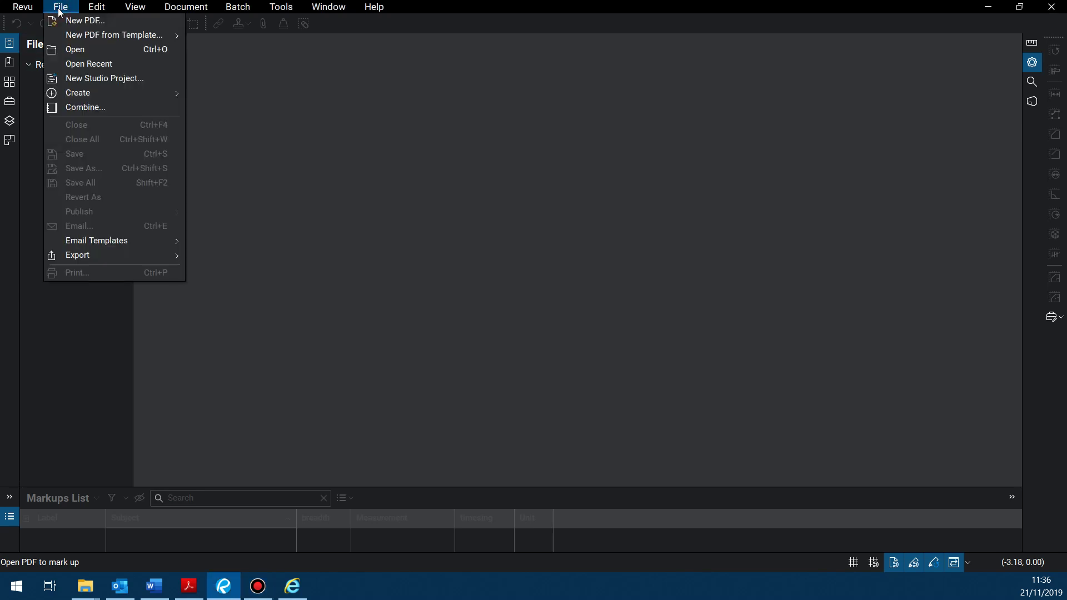
pyautogui.click(82, 53)
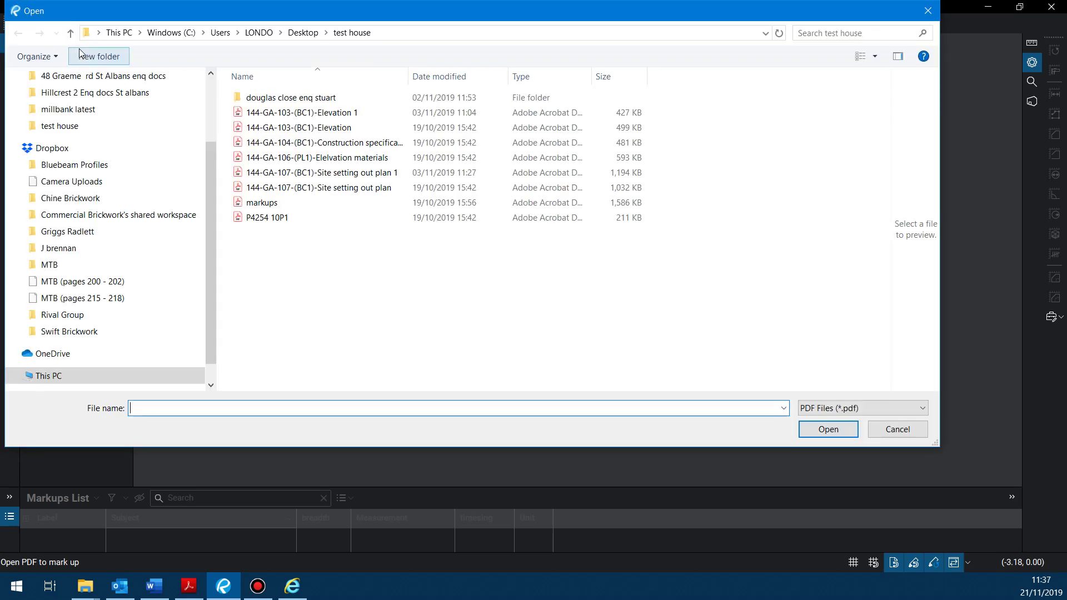
pyautogui.scroll(2, 167, 165)
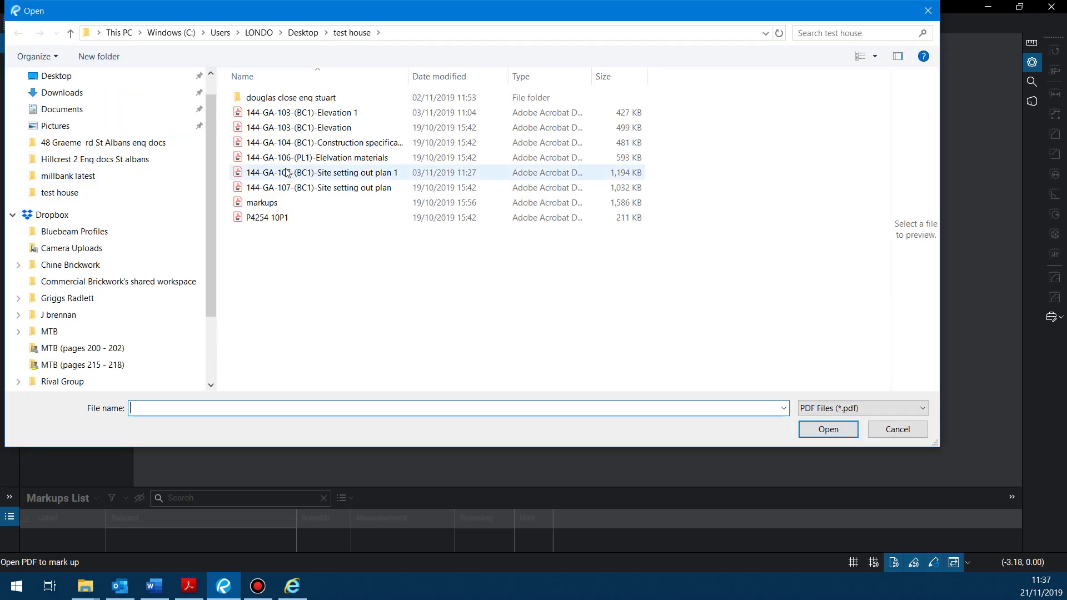
pyautogui.doubleClick(283, 113)
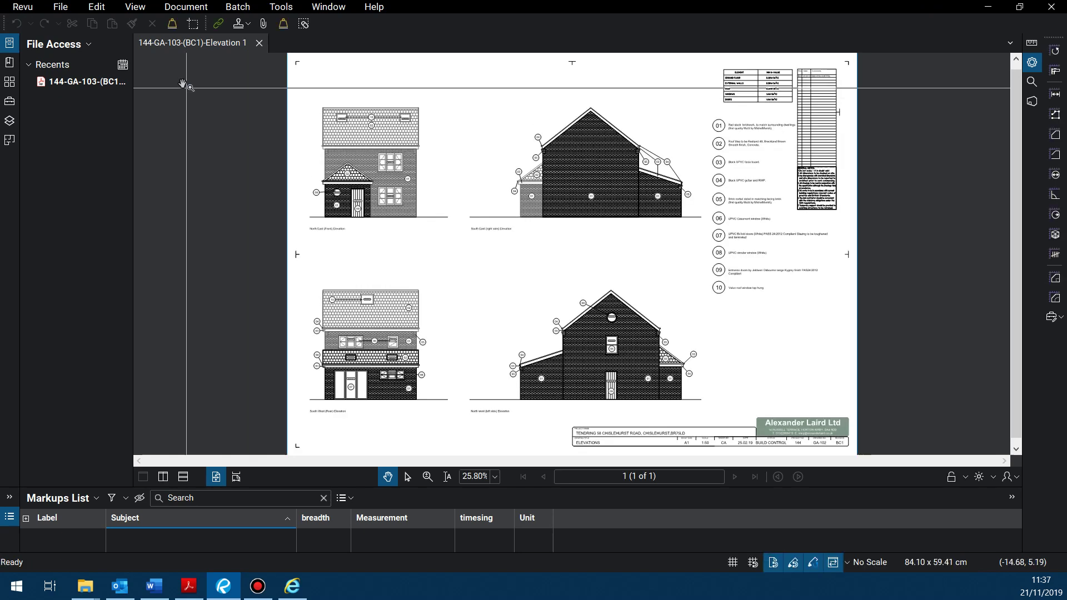
# Step: Open the PDF 144-GA-107-(BC1)-Site setting out plan from the test house folder and remove its 'Untitled' viewports
pyautogui.click(57, 9)
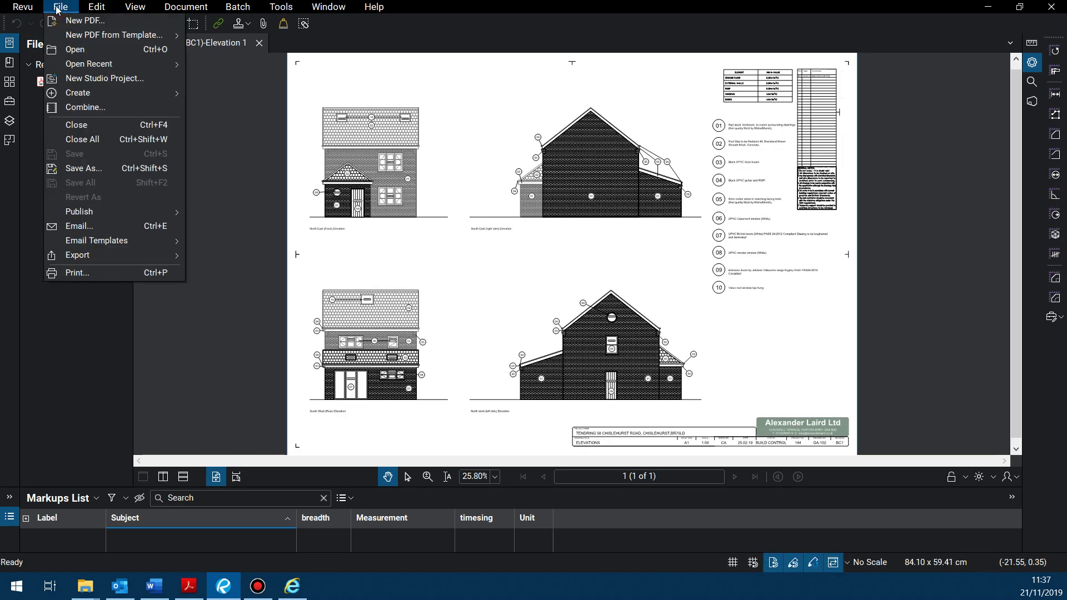
pyautogui.click(69, 49)
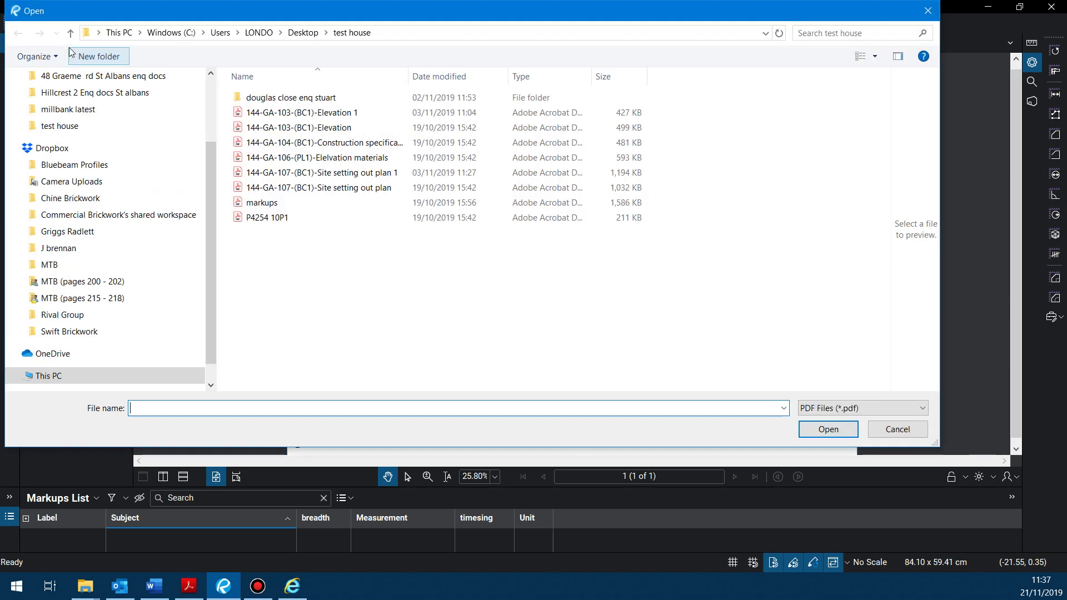
pyautogui.click(297, 188)
pyautogui.doubleClick(297, 189)
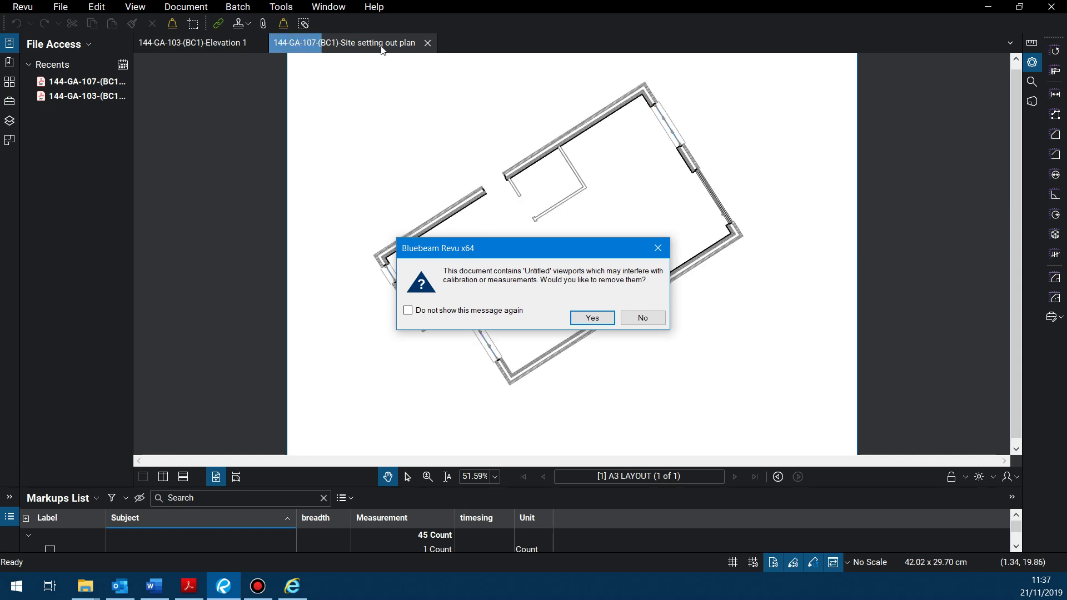
pyautogui.click(212, 46)
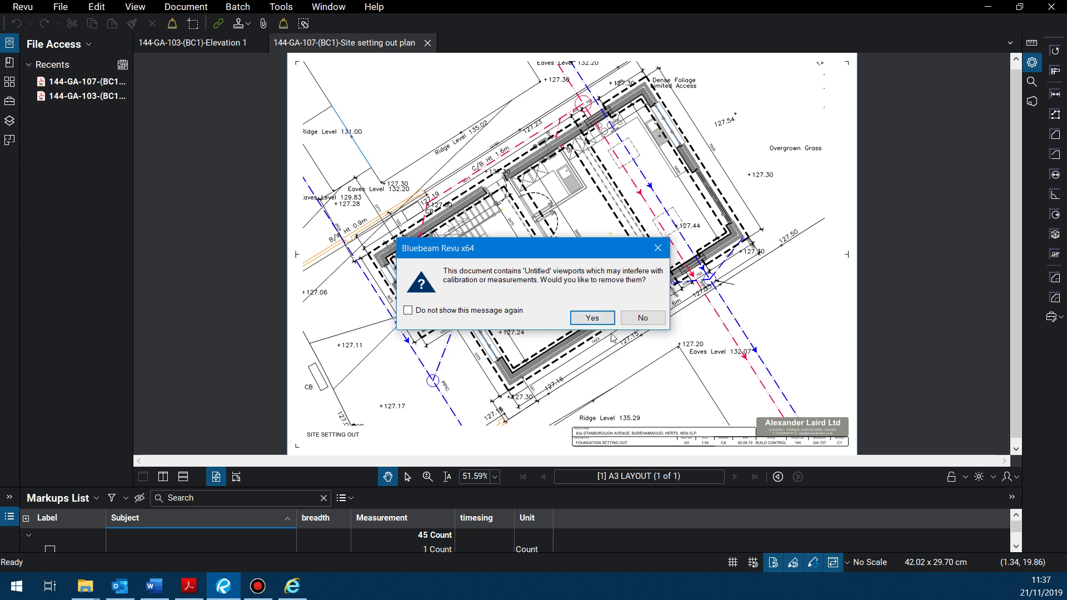
pyautogui.click(593, 318)
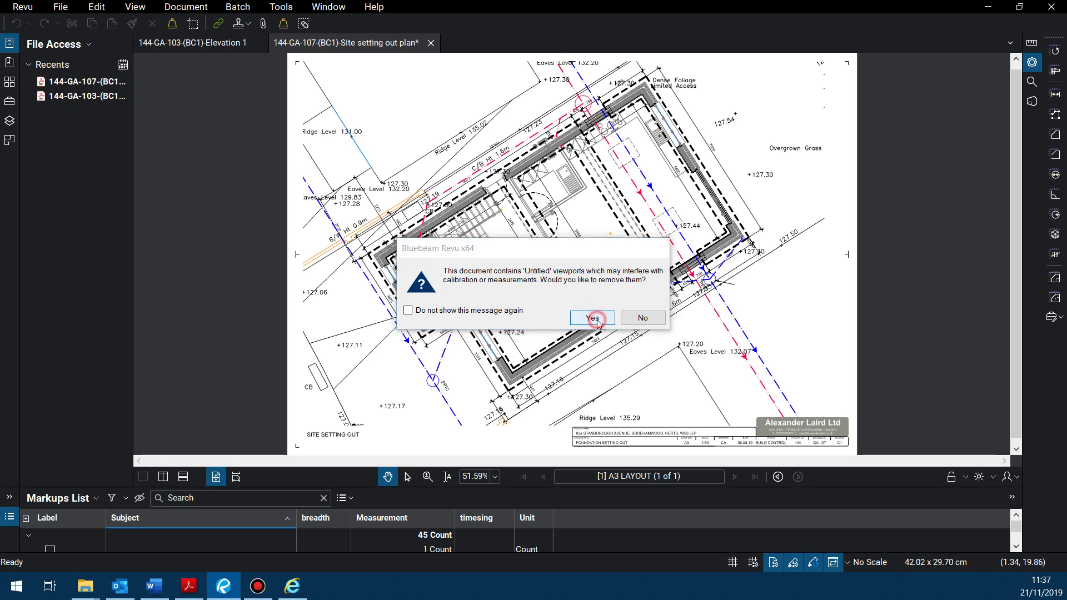
# Step: Examine the site setting out plan, including the building layout, the drainage lines and the title block
pyautogui.scroll(-3, 572, 298)
pyautogui.scroll(3, 524, 283)
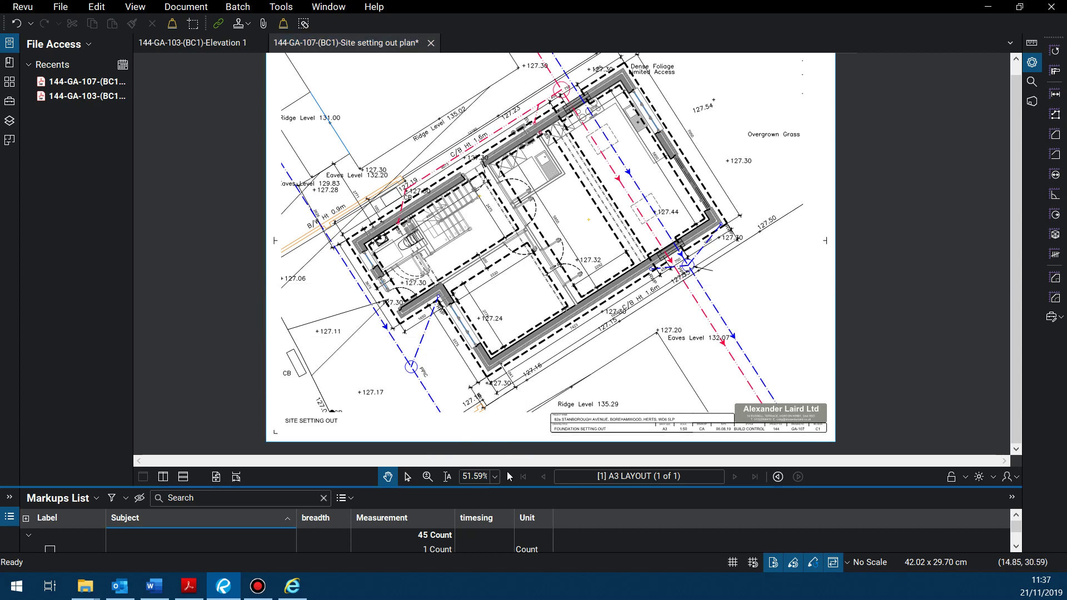
pyautogui.scroll(-3, 590, 300)
pyautogui.scroll(4, 589, 295)
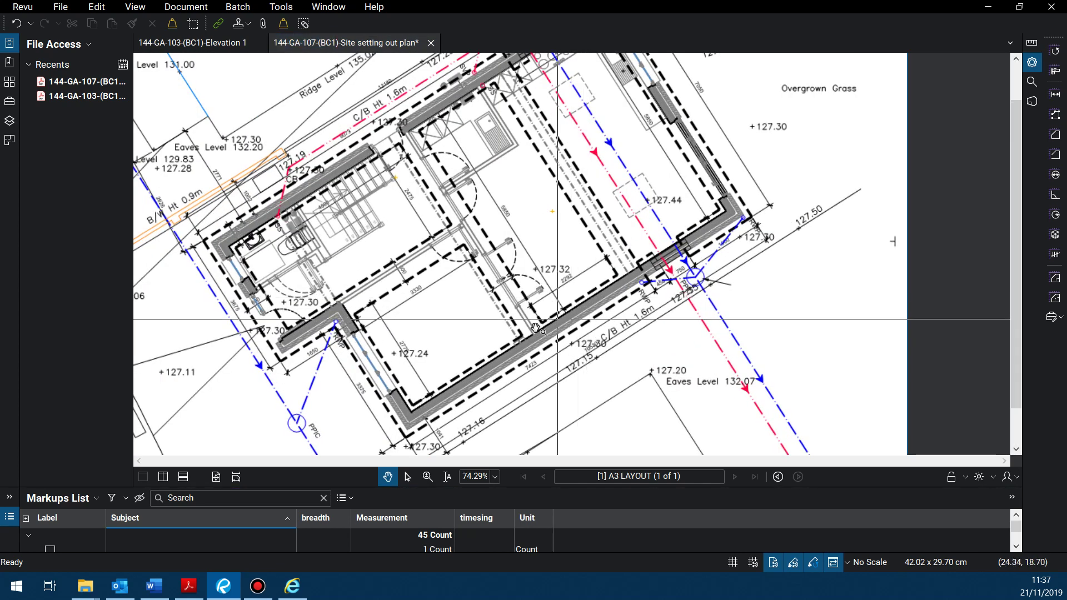
pyautogui.scroll(-3, 550, 311)
pyautogui.scroll(3, 567, 267)
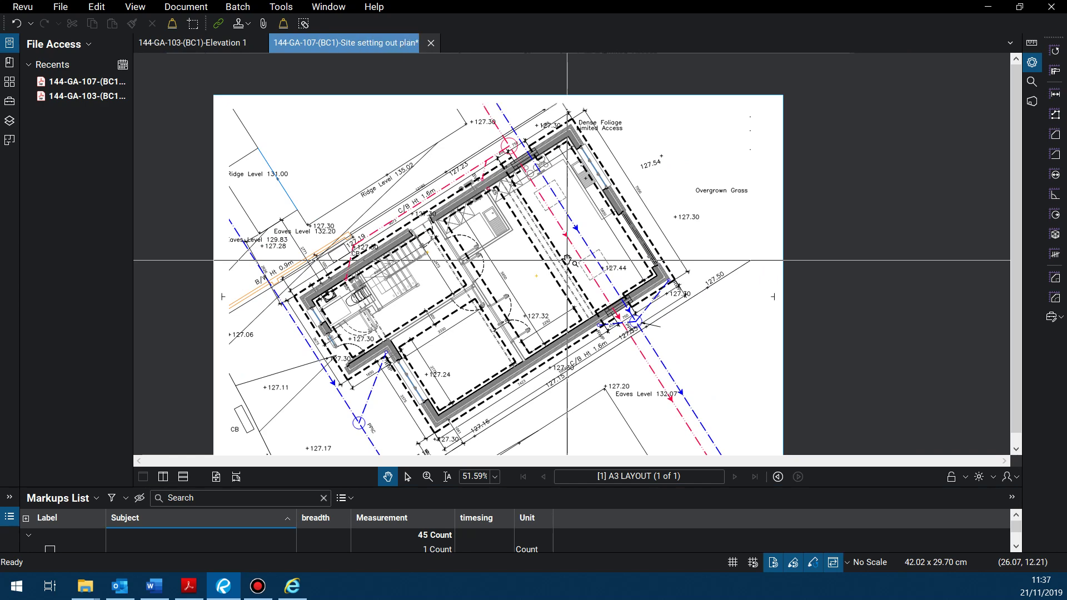
pyautogui.scroll(-3, 454, 250)
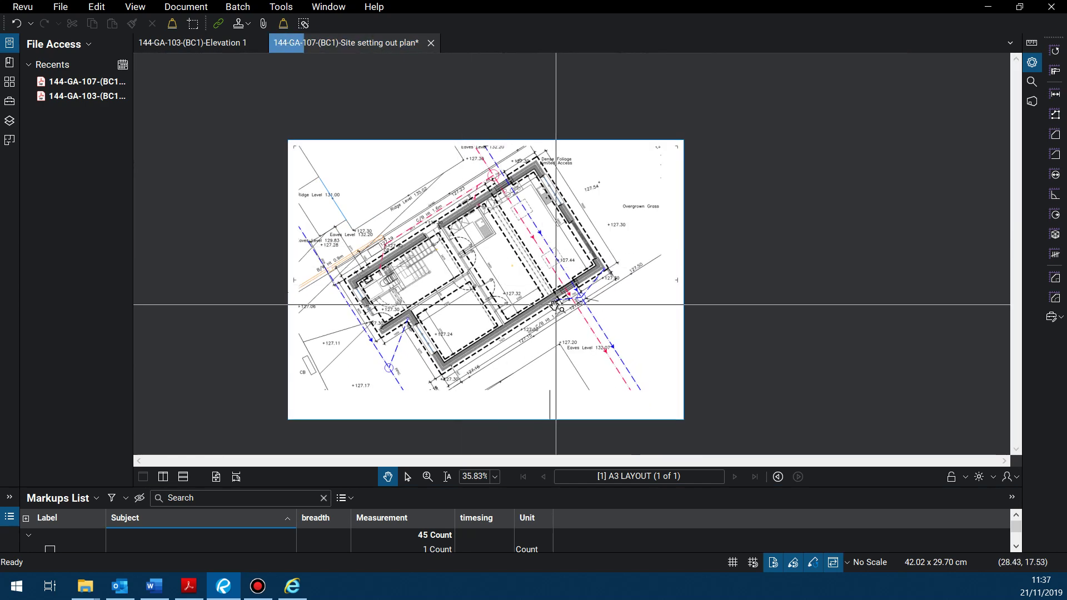
pyautogui.scroll(4, 556, 314)
pyautogui.scroll(-3, 520, 311)
pyautogui.scroll(3, 519, 298)
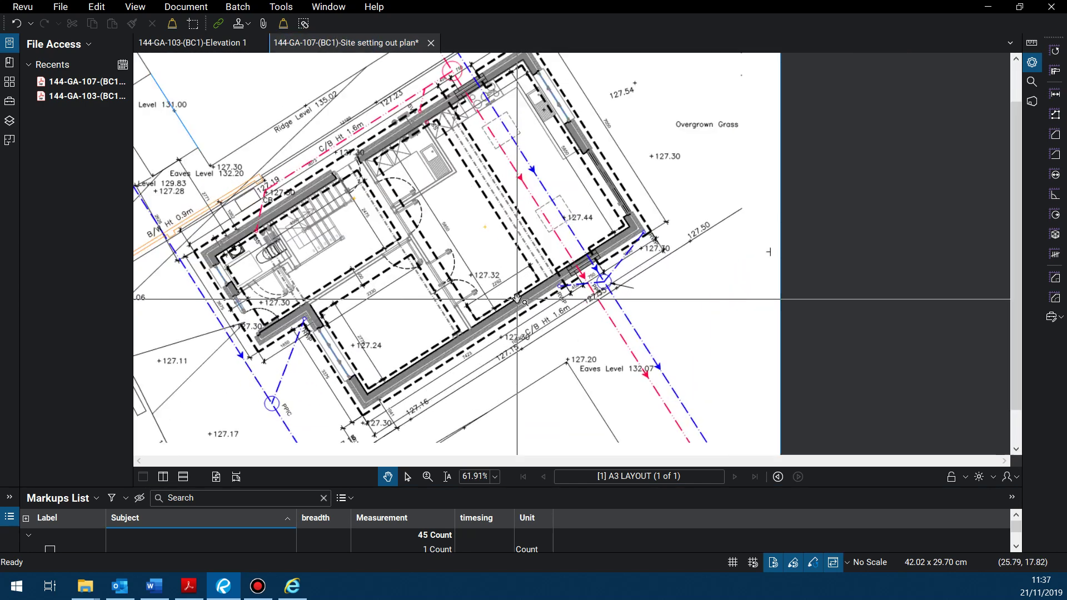
pyautogui.scroll(-2, 507, 208)
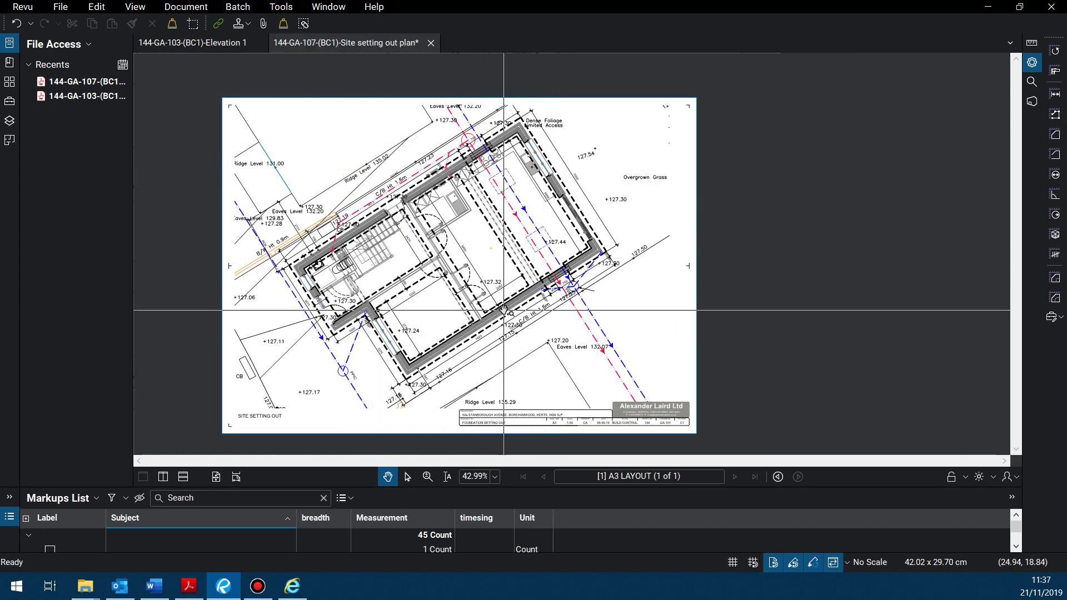
pyautogui.scroll(2, 505, 309)
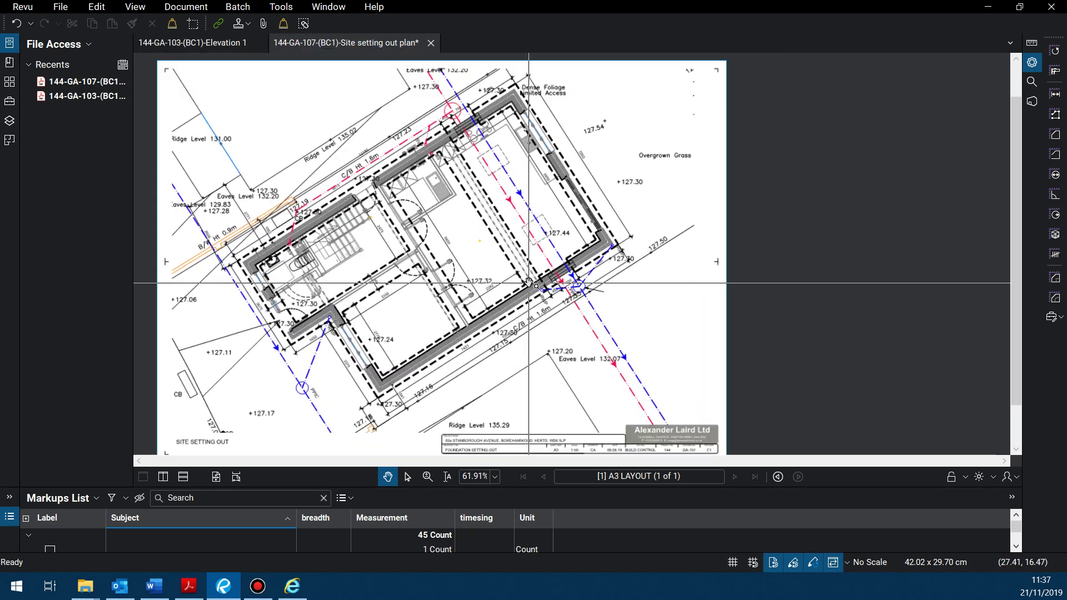
pyautogui.scroll(-5, 528, 282)
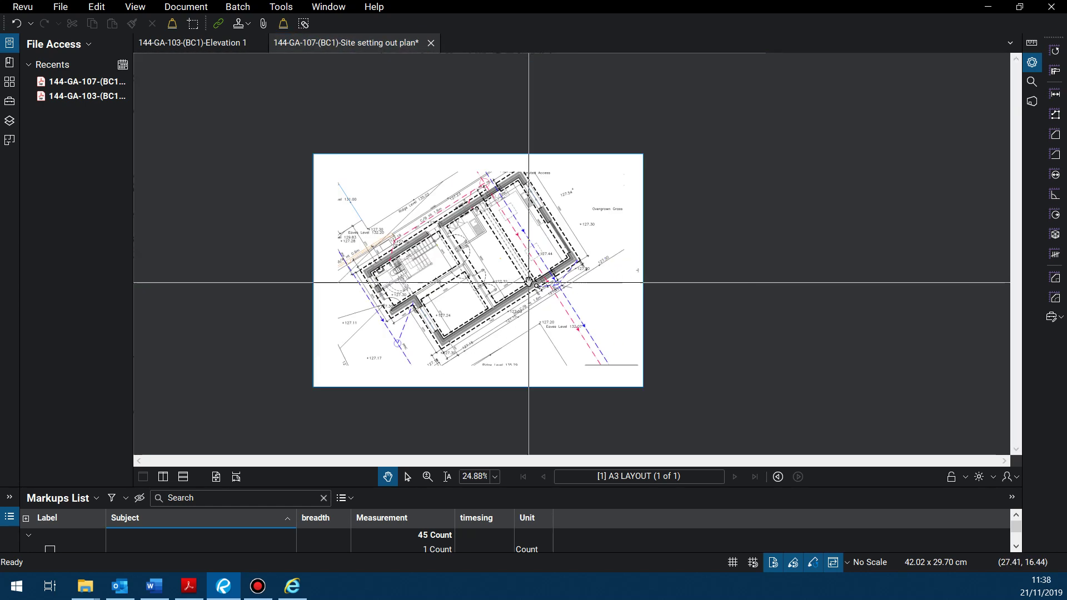
pyautogui.scroll(3, 528, 282)
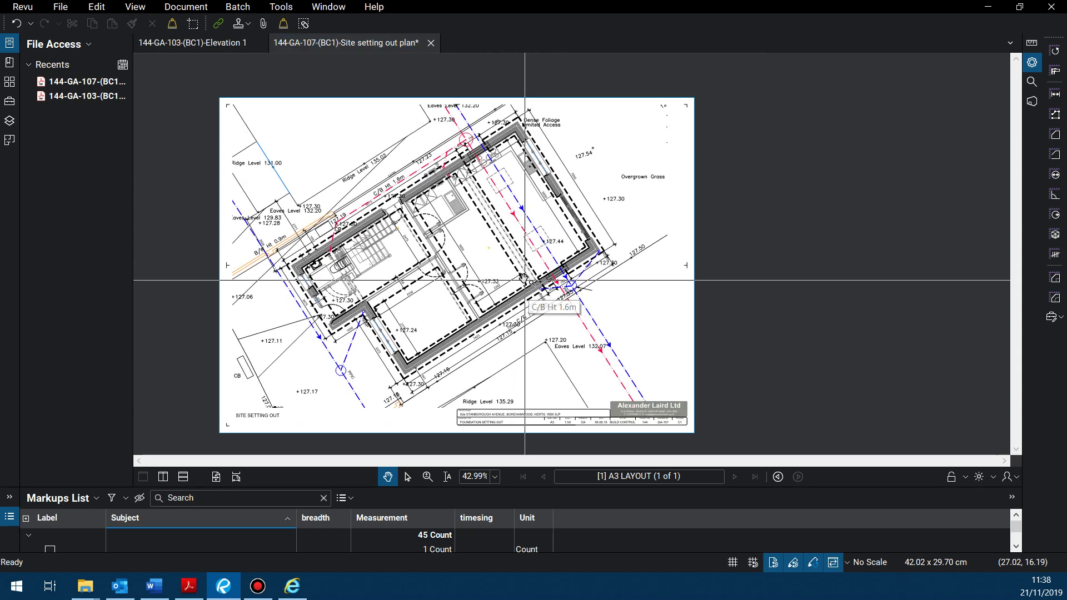
pyautogui.scroll(1, 555, 289)
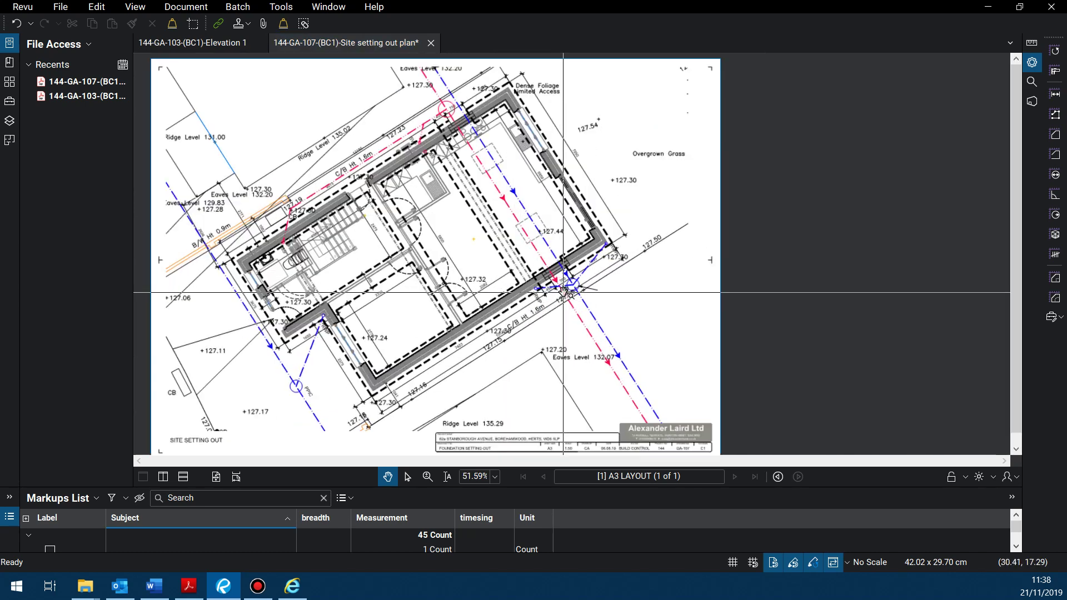
pyautogui.scroll(2, 539, 267)
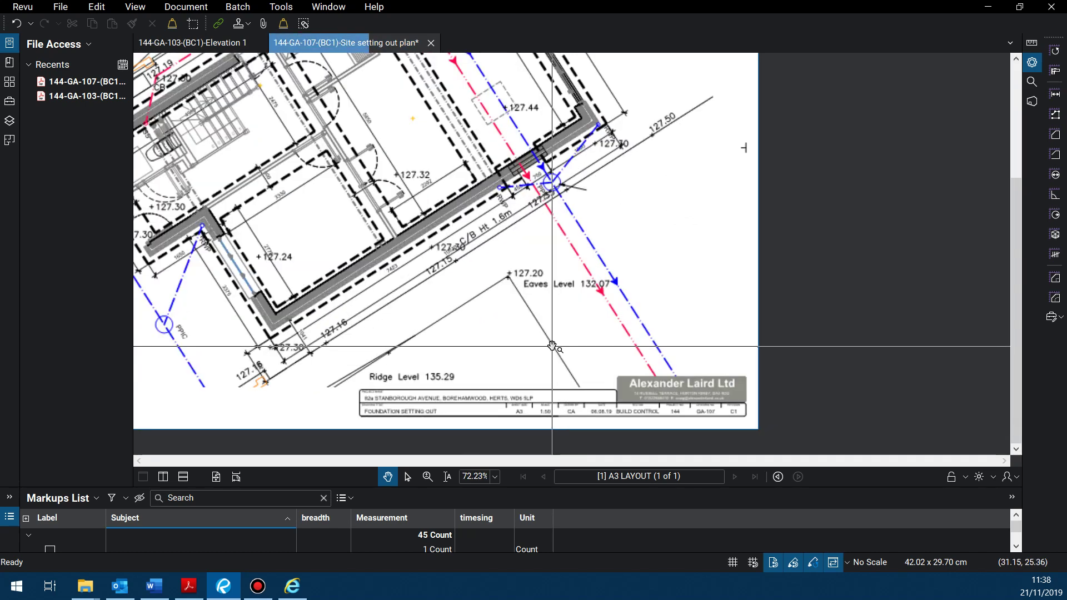
pyautogui.scroll(-1, 548, 304)
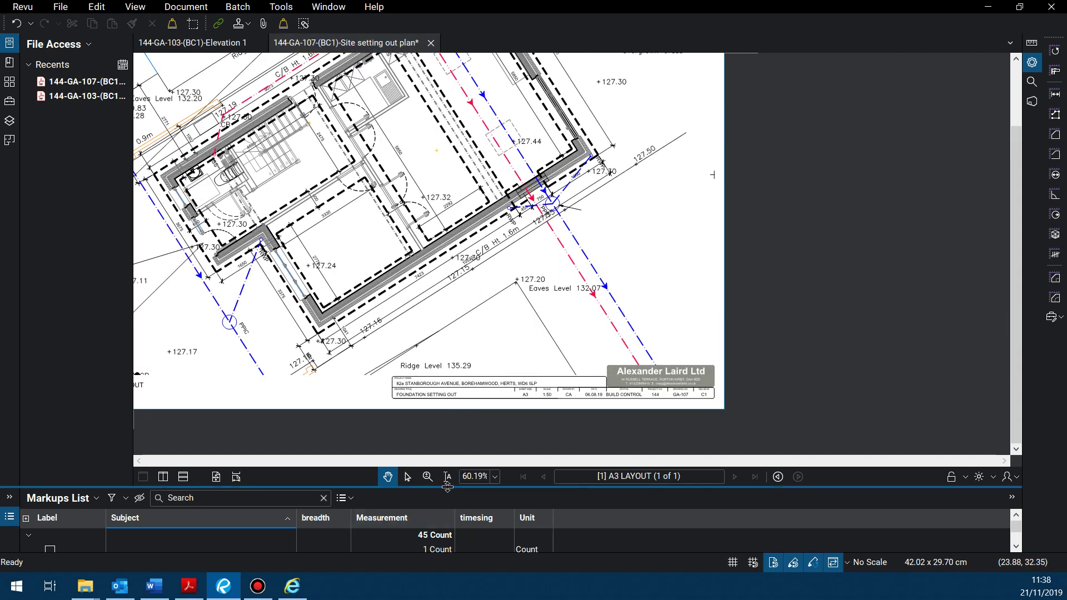
# Step: Enlarge the Markups List and locate its first count markup on the site setting out plan
pyautogui.moveTo(444, 487); pyautogui.dragTo(444, 357)
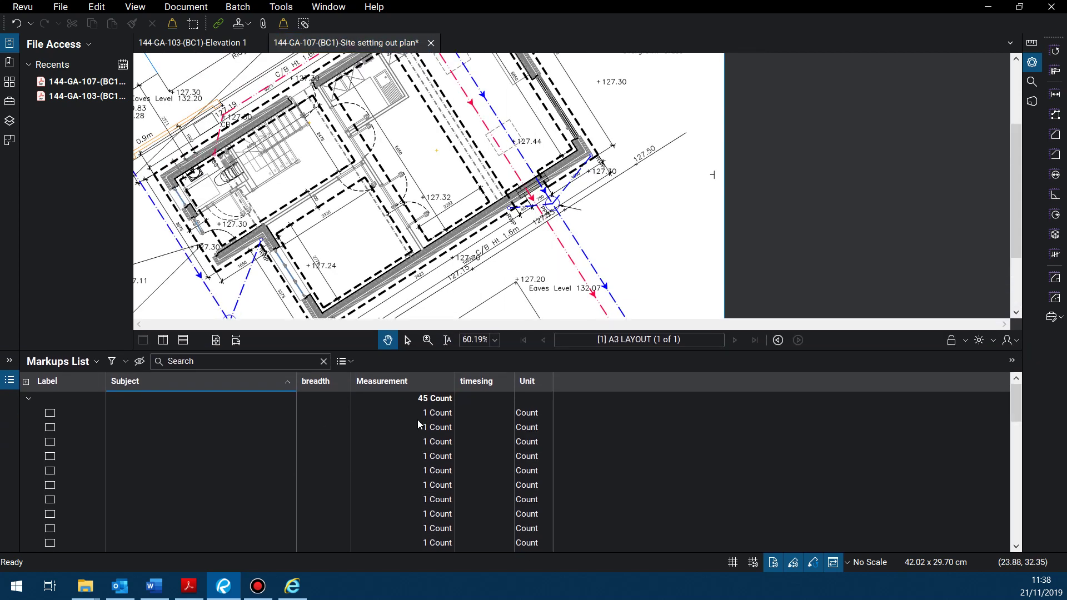
pyautogui.click(429, 413)
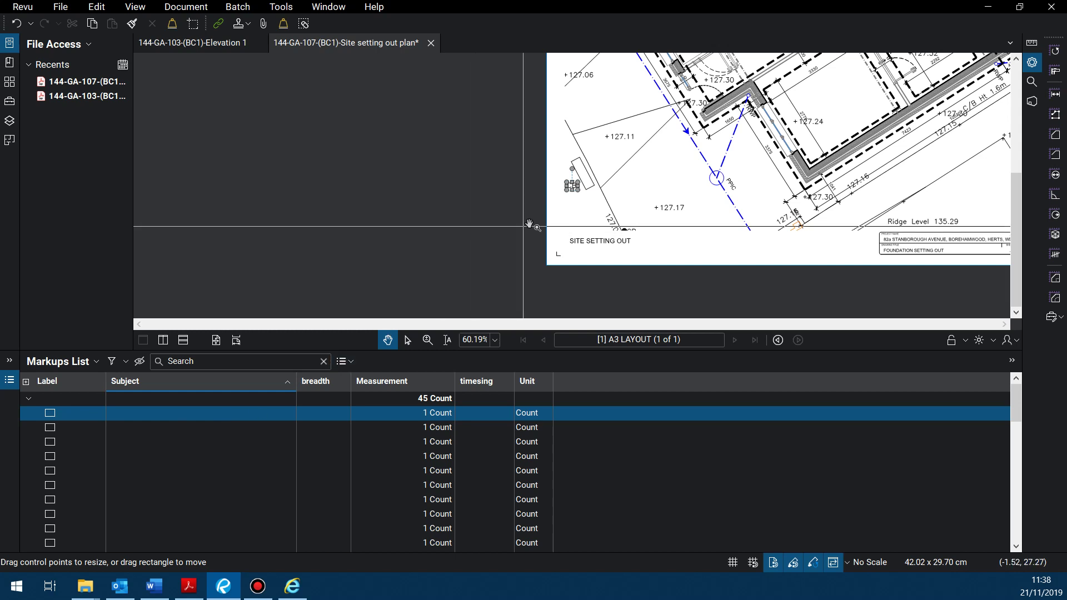
pyautogui.scroll(4, 586, 196)
pyautogui.scroll(1, 587, 196)
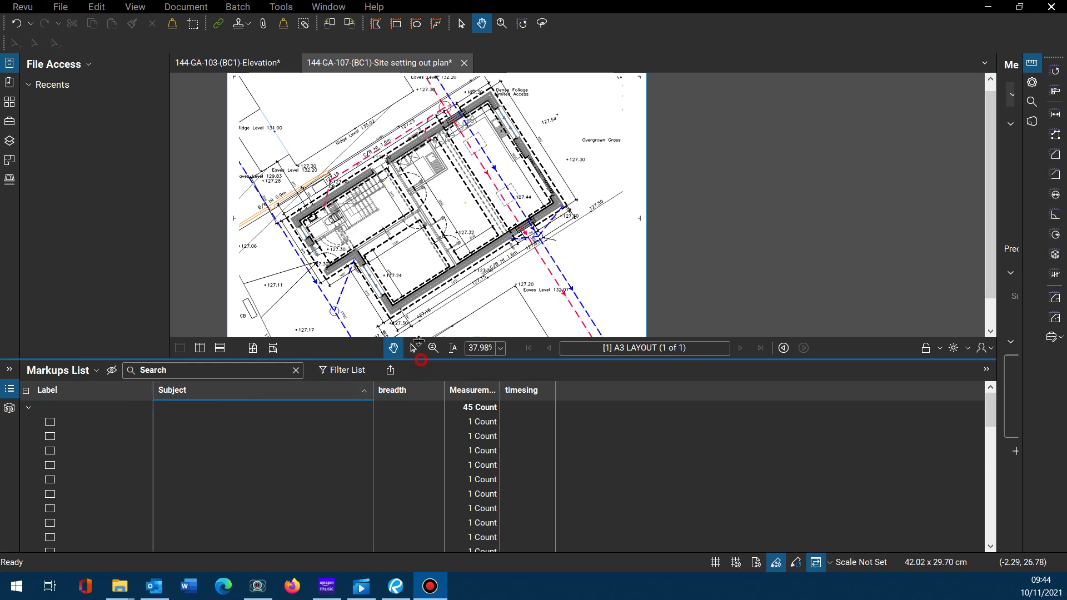
# Step: Review all the count markups in the plan's Markups List from start to end, resizing the list as needed
pyautogui.moveTo(422, 361); pyautogui.dragTo(414, 257)
pyautogui.scroll(-8, 121, 419)
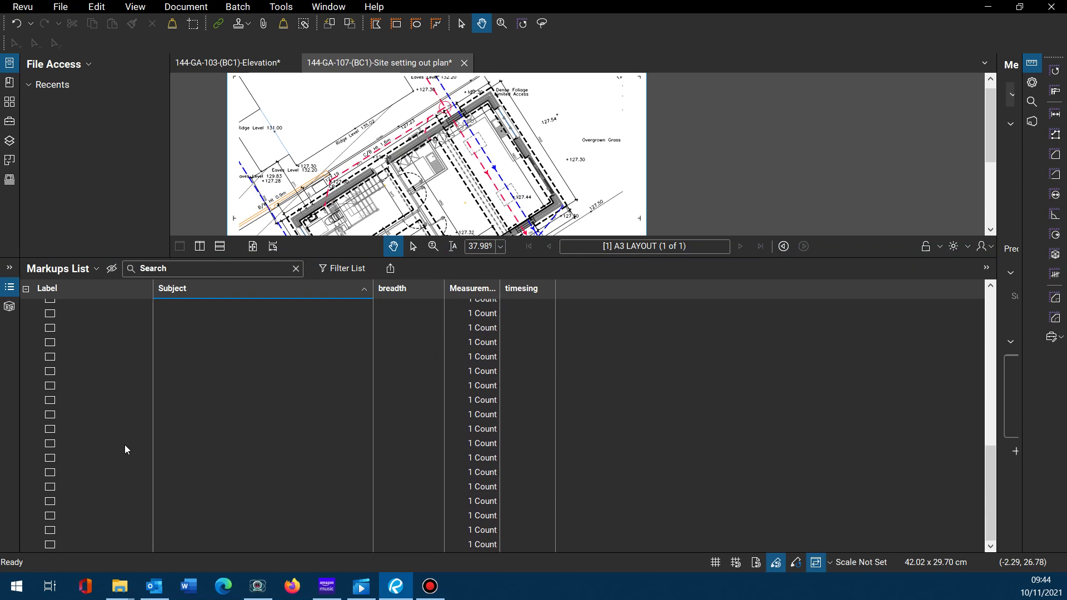
pyautogui.scroll(6, 124, 444)
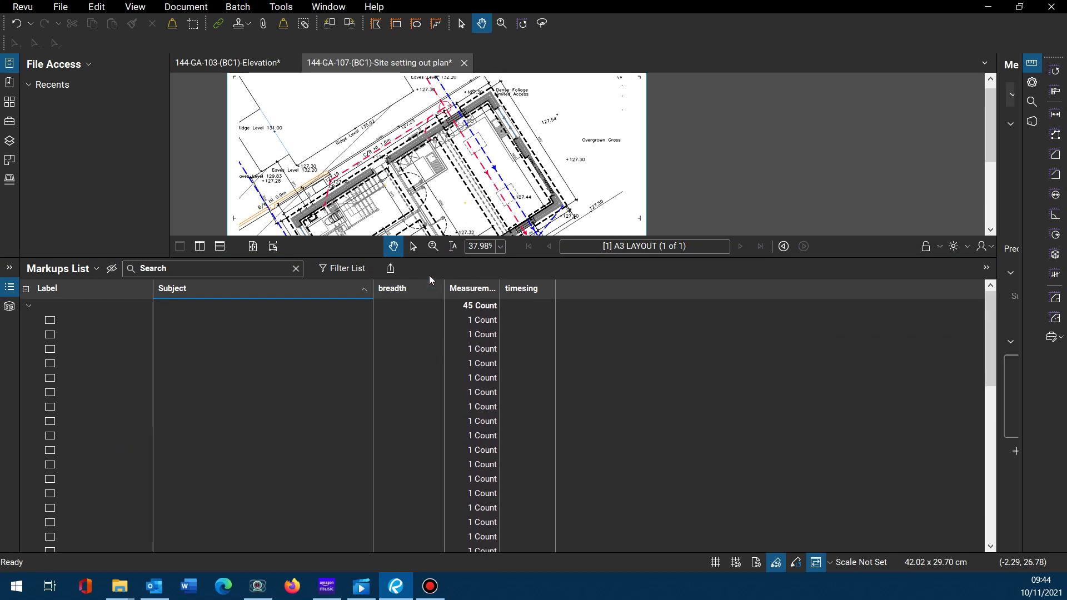
pyautogui.moveTo(420, 257); pyautogui.dragTo(399, 369)
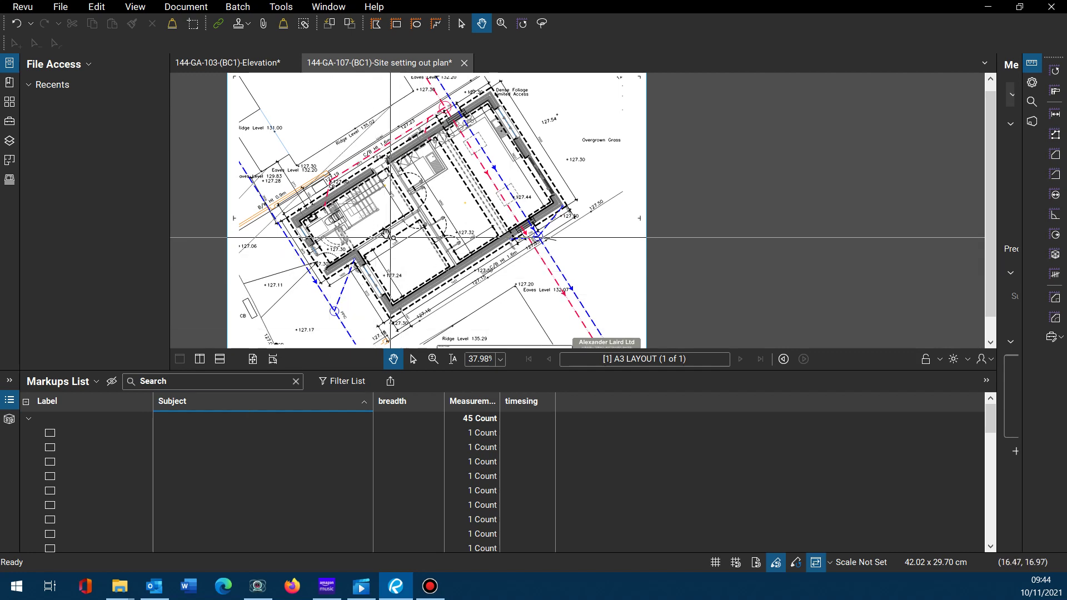
# Step: Flatten all markups on all pages of the site setting out plan, with markup recovery allowed
pyautogui.scroll(1, 355, 241)
pyautogui.scroll(-1, 356, 242)
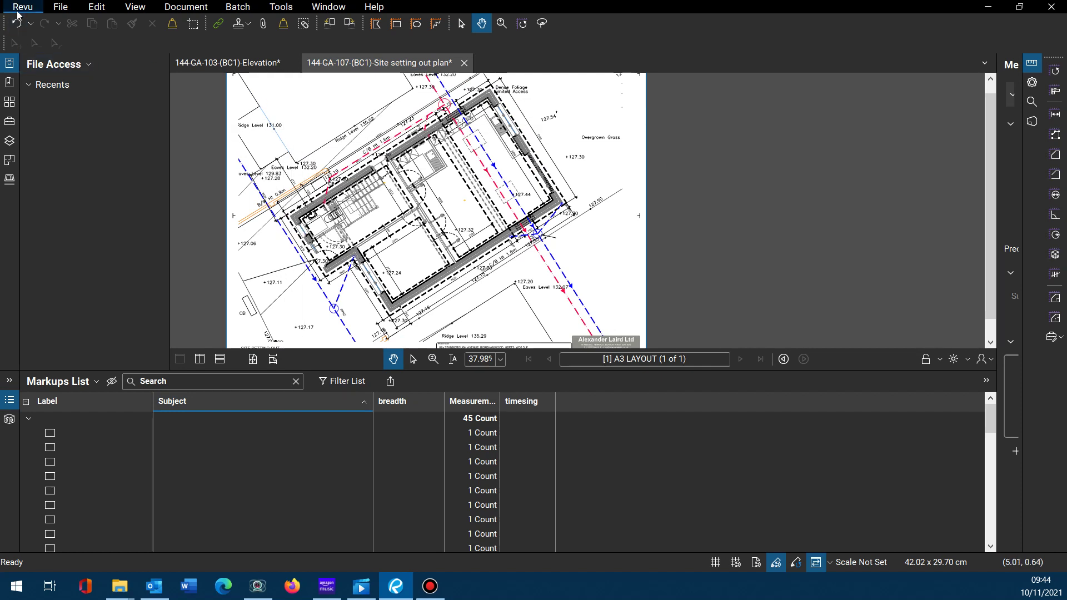
pyautogui.click(174, 14)
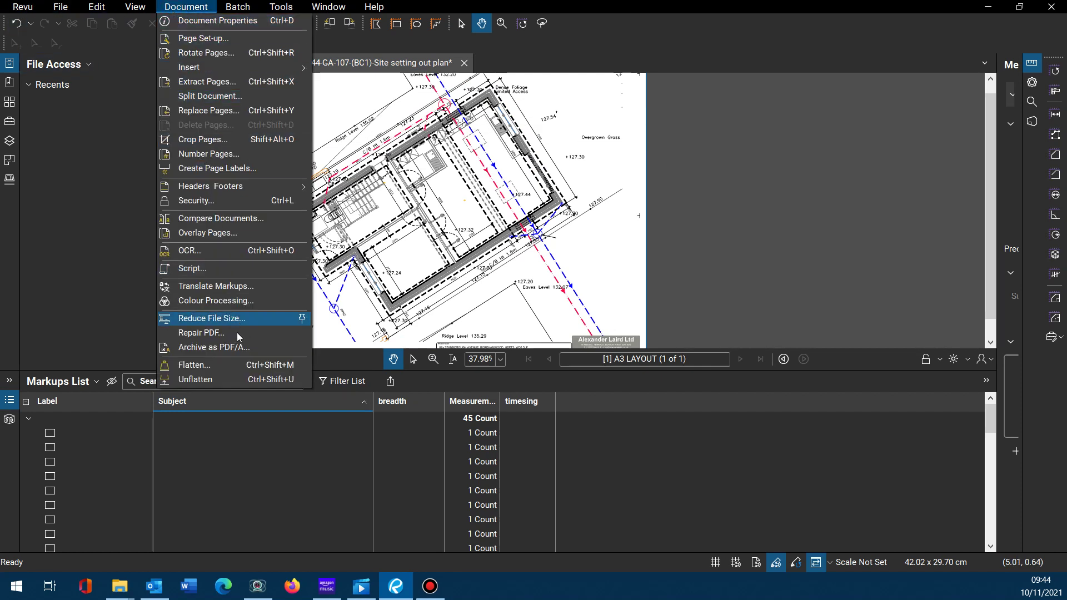
pyautogui.click(211, 365)
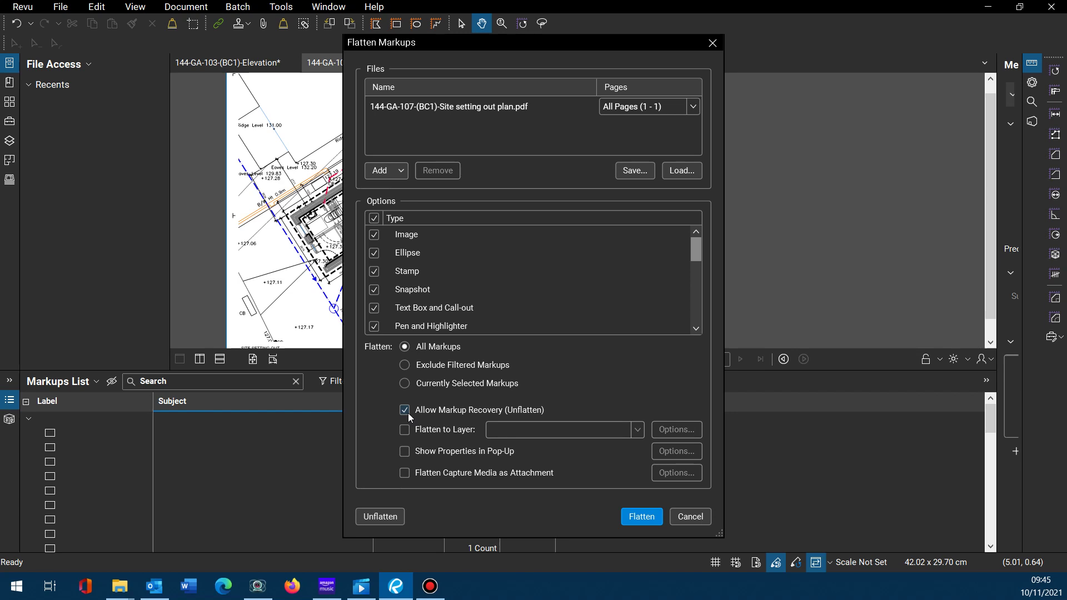
pyautogui.click(637, 517)
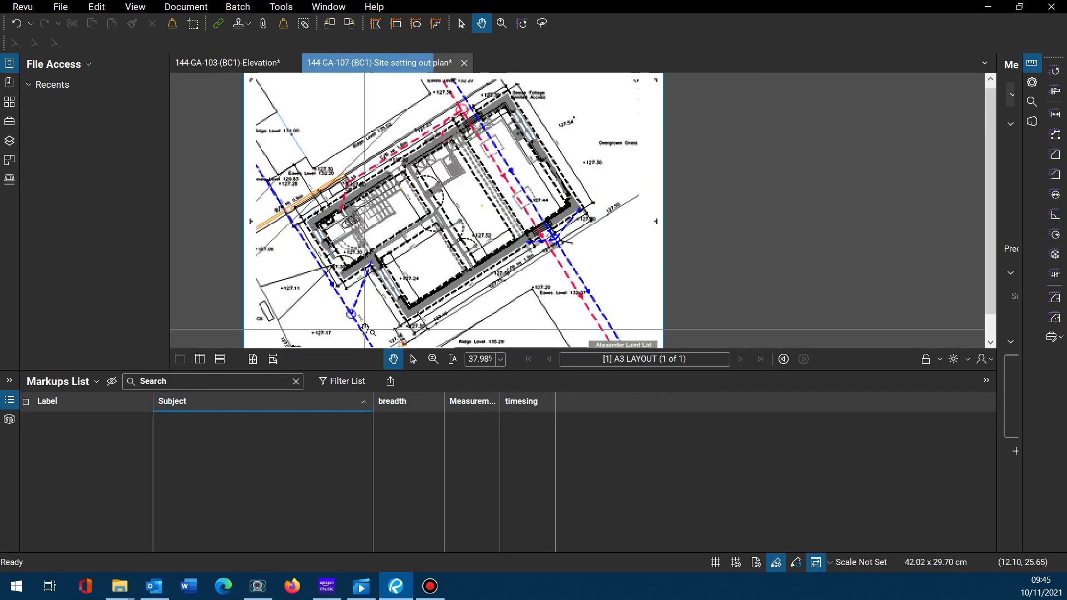
# Step: Shrink the Markups List to give the drawing more room, and switch to the 144-GA-103-(BC1)-Elevation 1 drawing
pyautogui.scroll(-1, 365, 329)
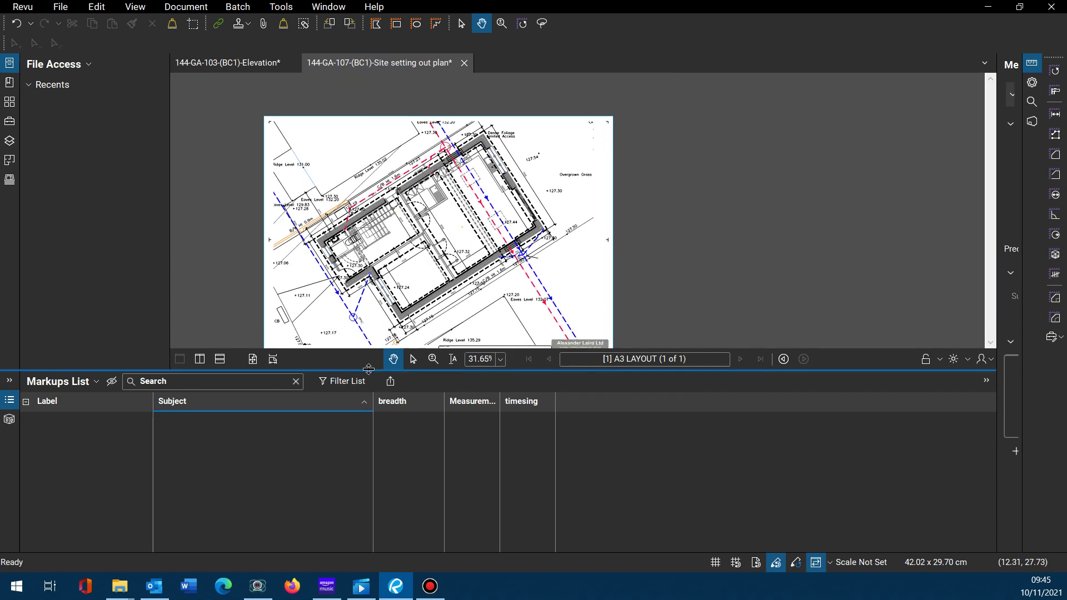
pyautogui.moveTo(368, 369); pyautogui.dragTo(368, 415)
pyautogui.scroll(-1, 320, 292)
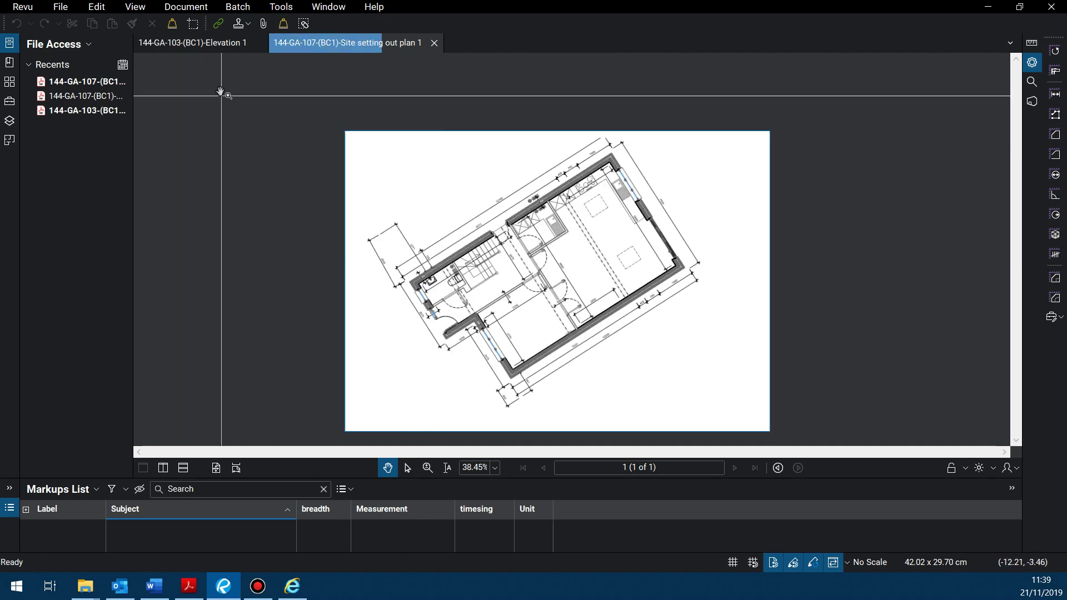
pyautogui.click(197, 45)
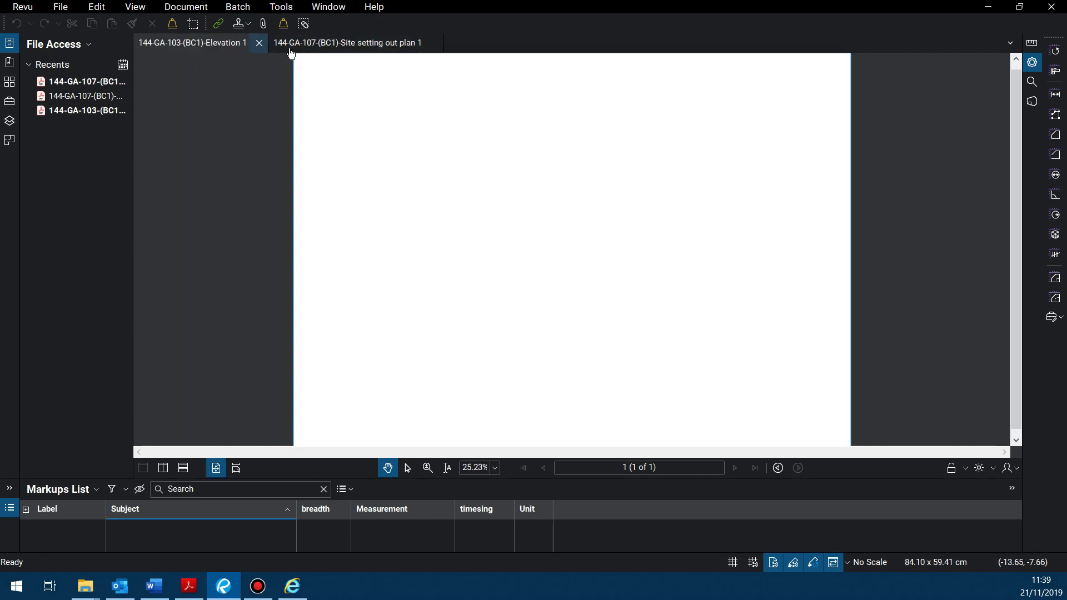
# Step: Look at the site setting out plan and the elevation drawing, and widen the File Access panel to show more of the recent file names
pyautogui.click(315, 48)
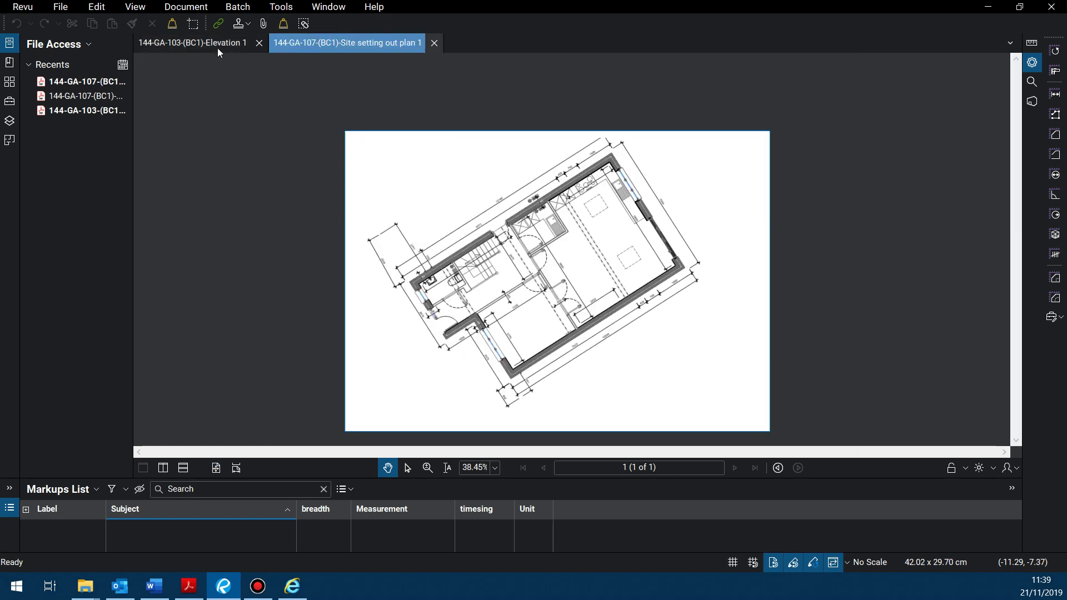
pyautogui.click(217, 48)
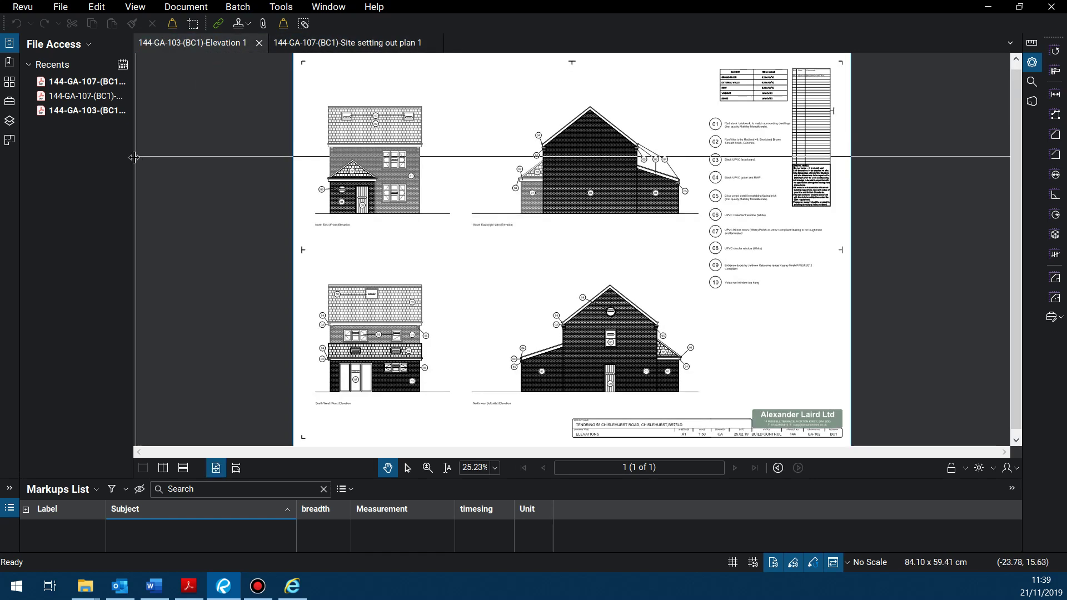
pyautogui.moveTo(134, 158); pyautogui.dragTo(176, 157)
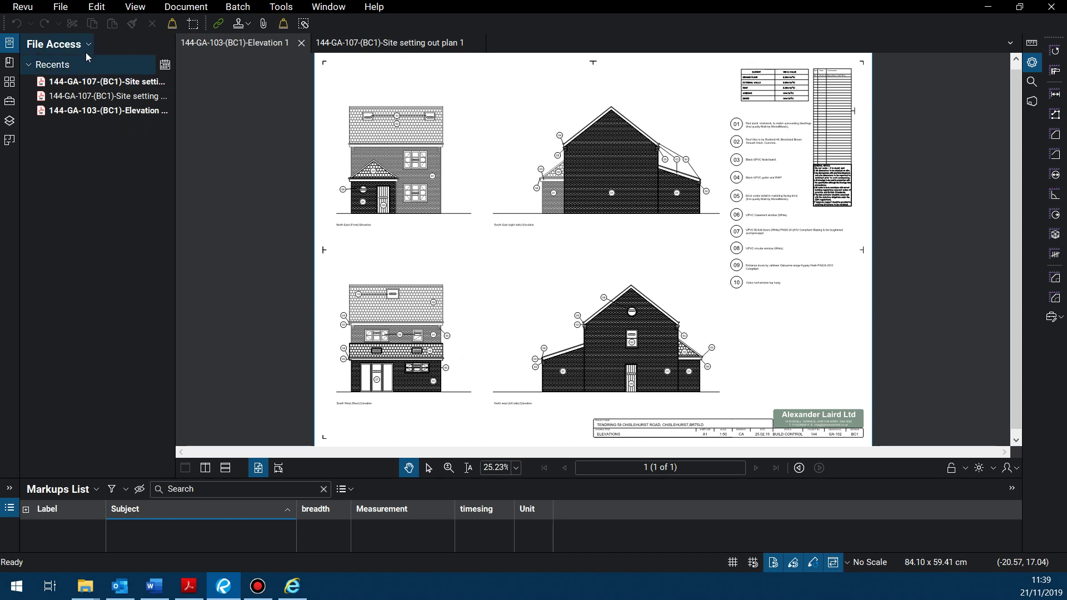
pyautogui.click(109, 111)
# Step: Reduce the number of items kept in the recent files list to 6 in the interface preferences
pyautogui.click(23, 9)
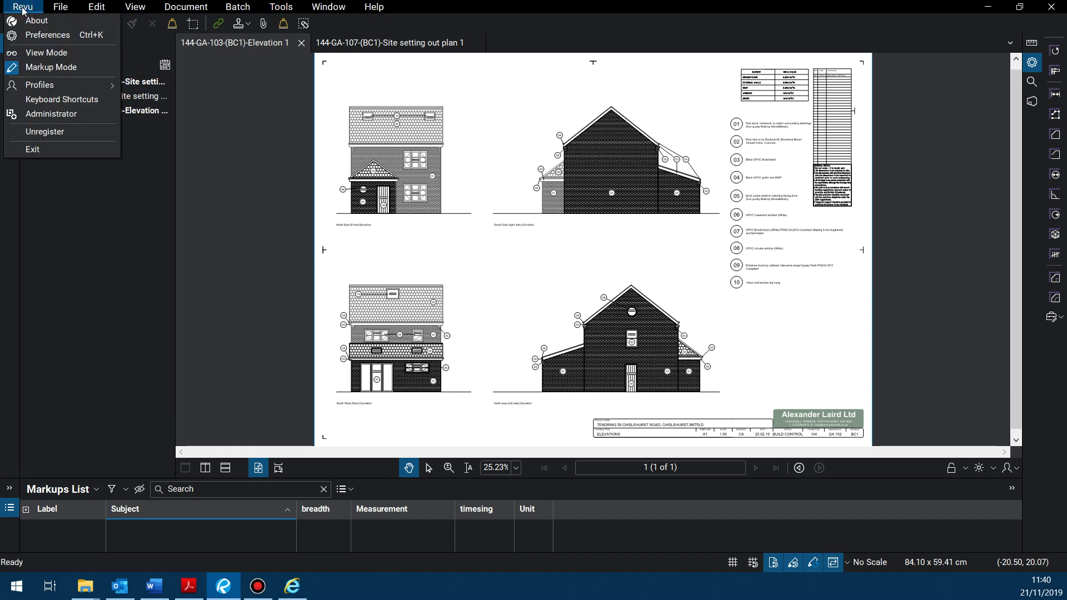
pyautogui.click(34, 35)
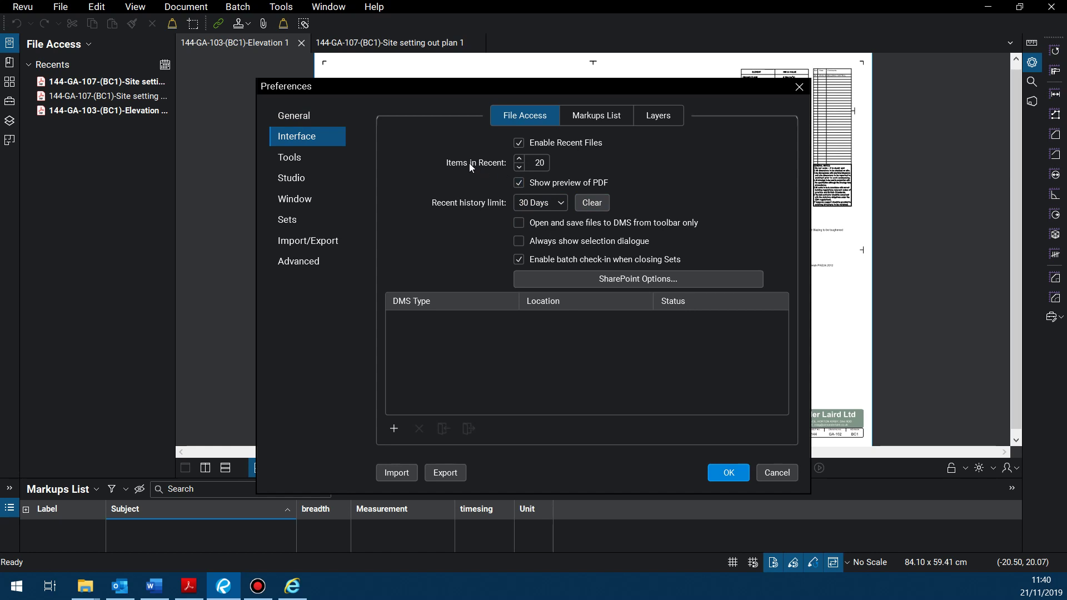
pyautogui.doubleClick(518, 169)
pyautogui.doubleClick(518, 168)
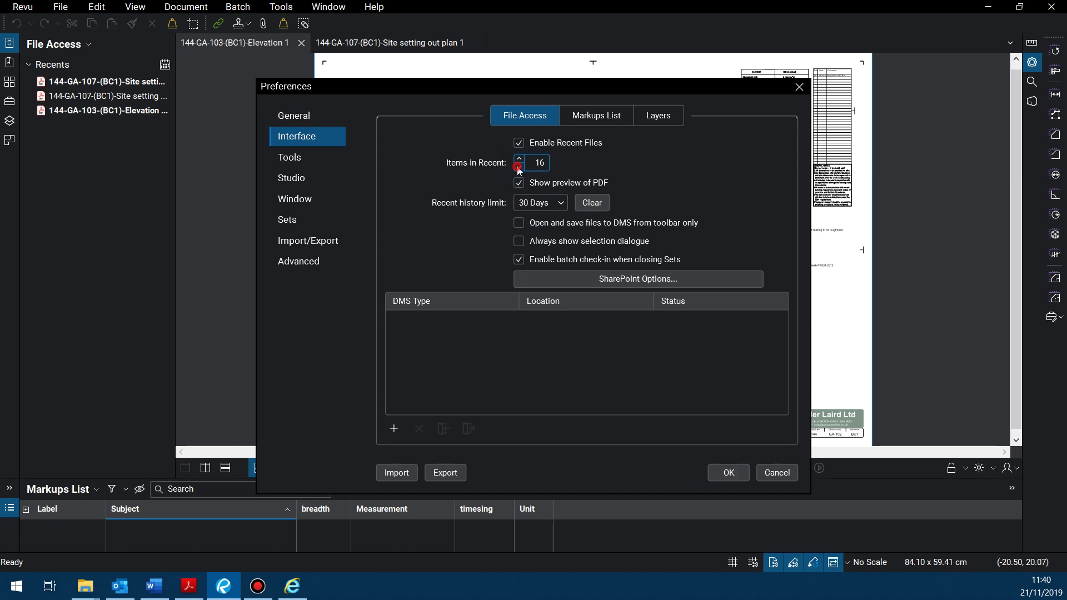
pyautogui.doubleClick(518, 168)
pyautogui.tripleClick(518, 168)
pyautogui.doubleClick(518, 169)
pyautogui.click(518, 169)
pyautogui.click(518, 168)
pyautogui.click(518, 168)
# Step: Clear the entire recent file history and apply the preferences
pyautogui.click(592, 203)
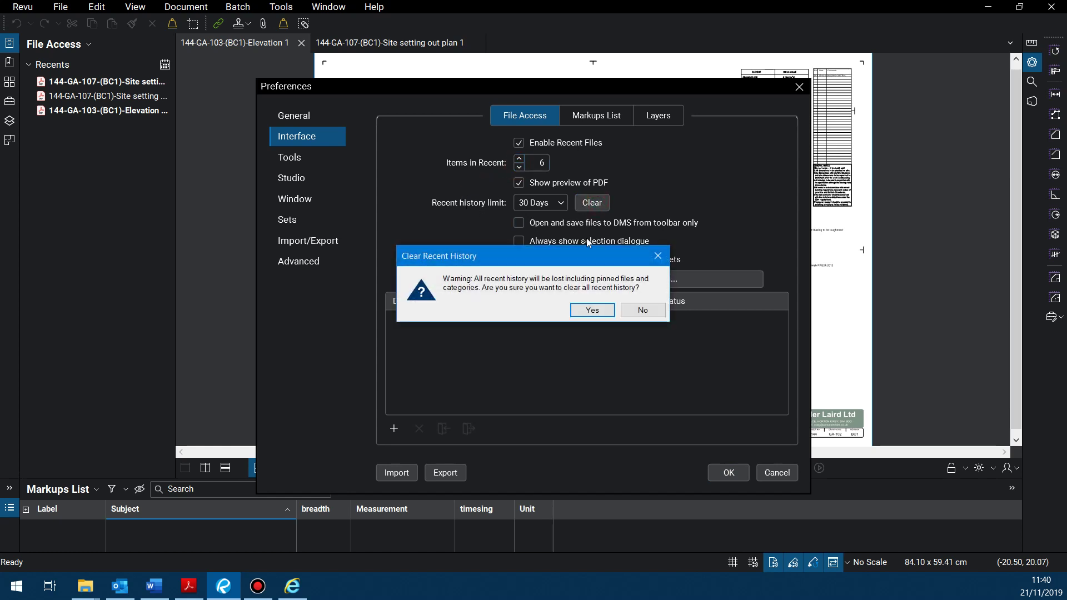
pyautogui.click(592, 310)
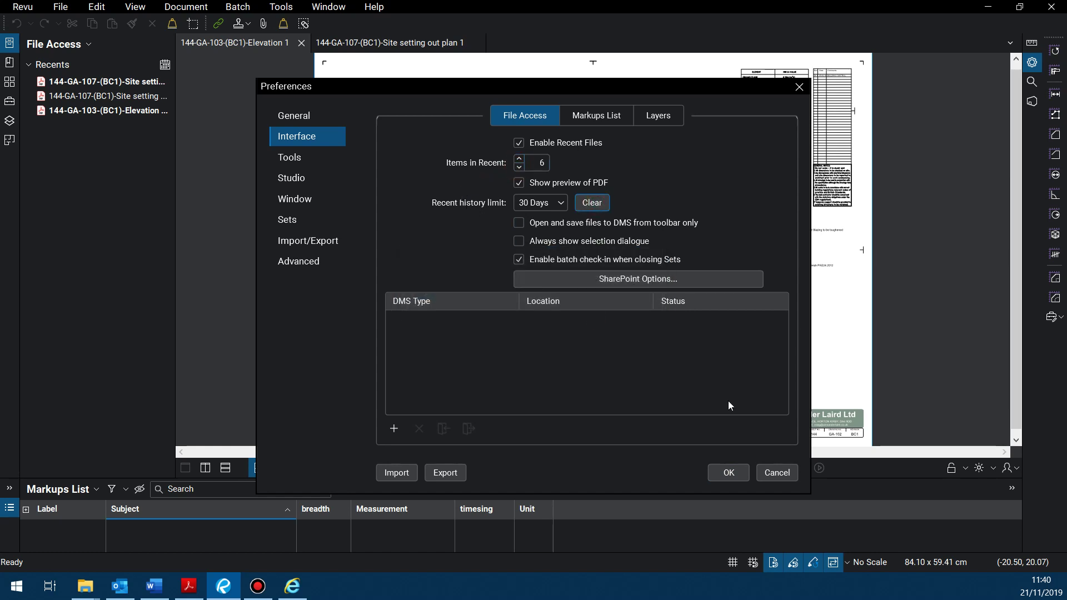
pyautogui.click(728, 473)
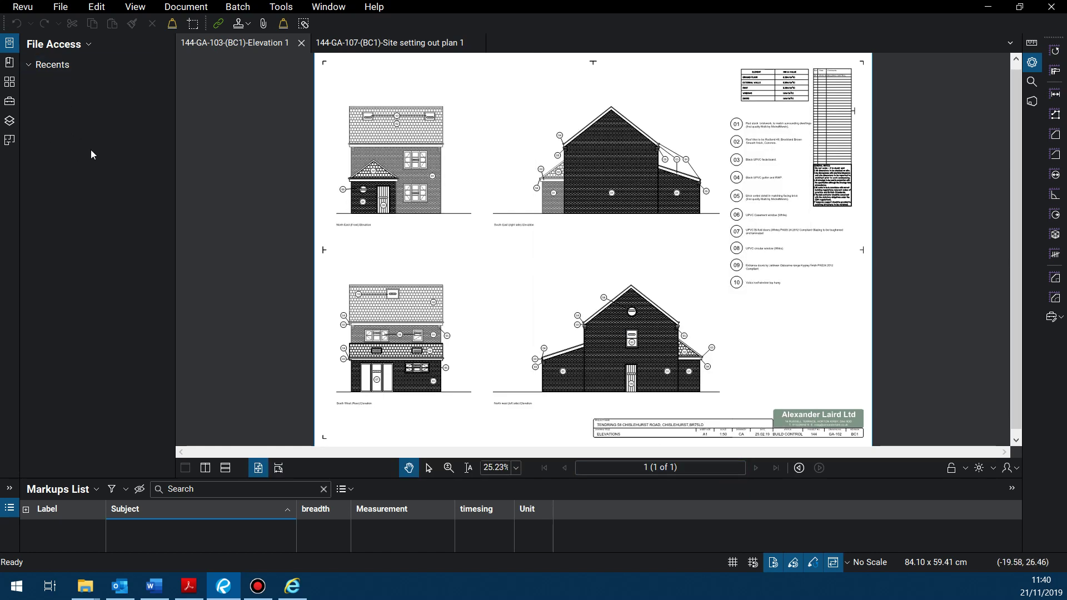
# Step: Look over the elevation drawing and switch to the 144-GA-107-(BC1)-Site setting out plan 1 drawing
pyautogui.scroll(-3, 472, 265)
pyautogui.scroll(3, 467, 265)
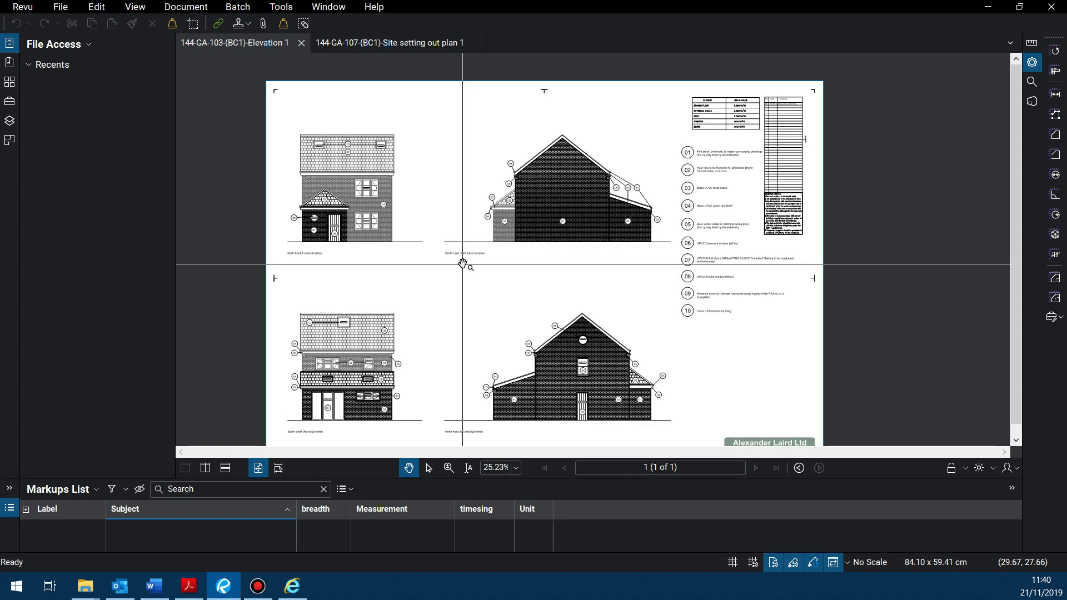
pyautogui.scroll(-1, 462, 264)
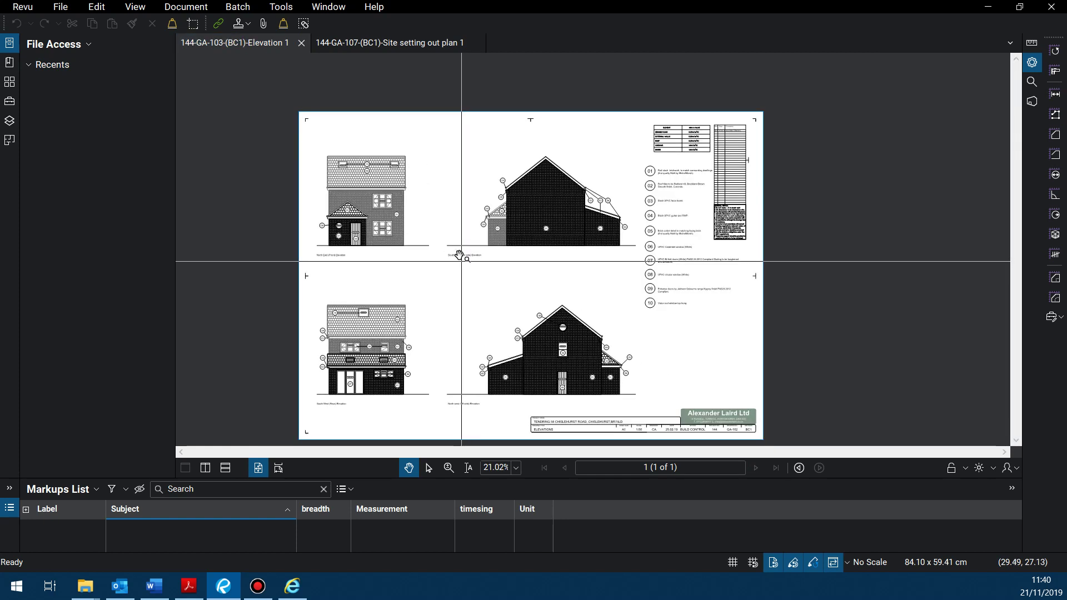
pyautogui.click(381, 44)
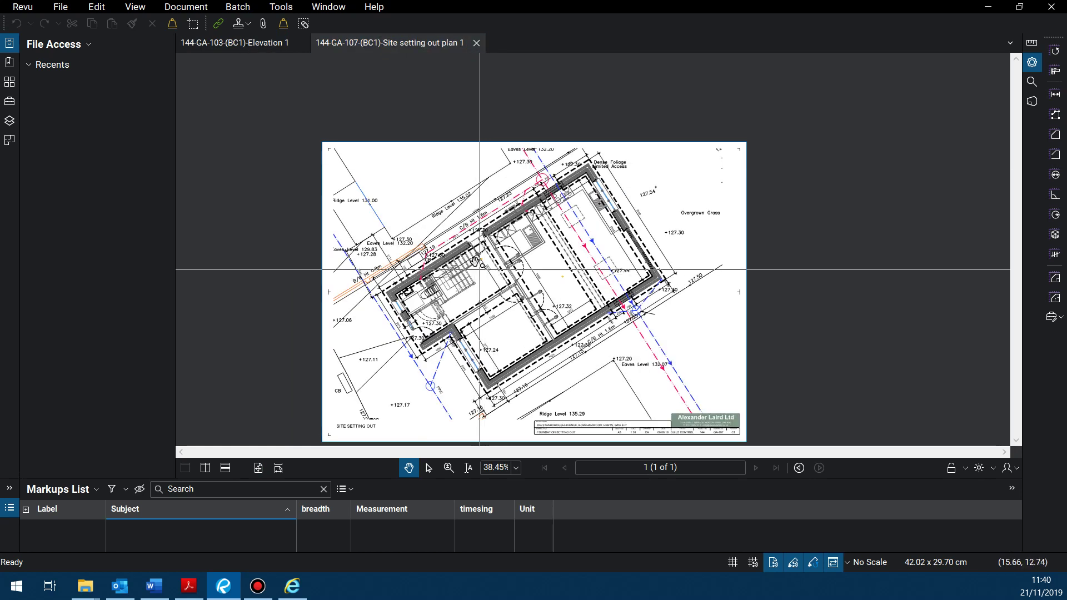
# Step: Combine the open elevation and site setting out plan files into one PDF, and check both of its pages
pyautogui.click(63, 9)
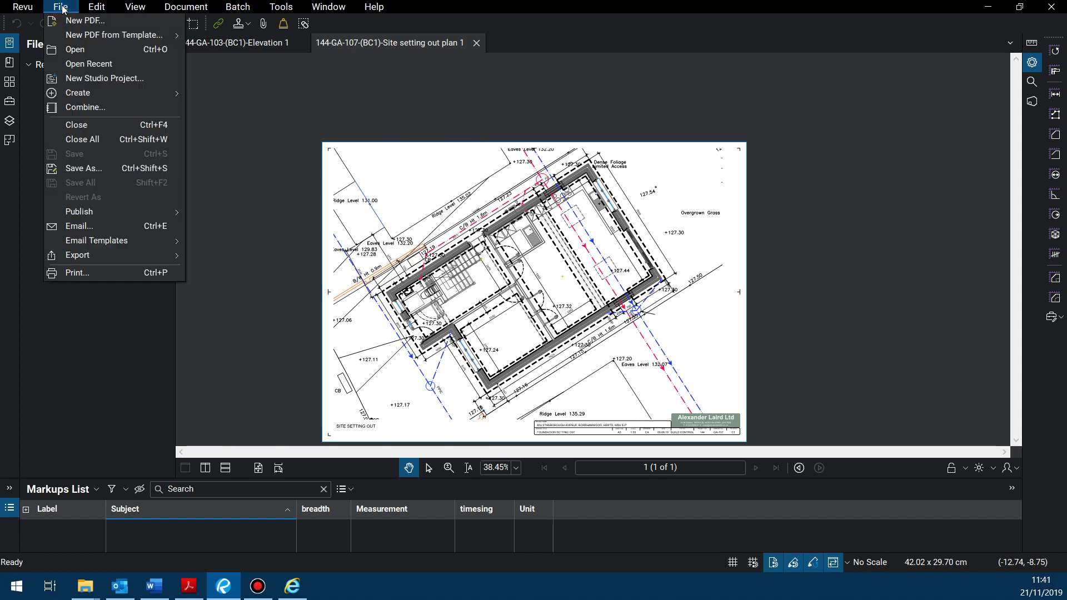
pyautogui.click(86, 107)
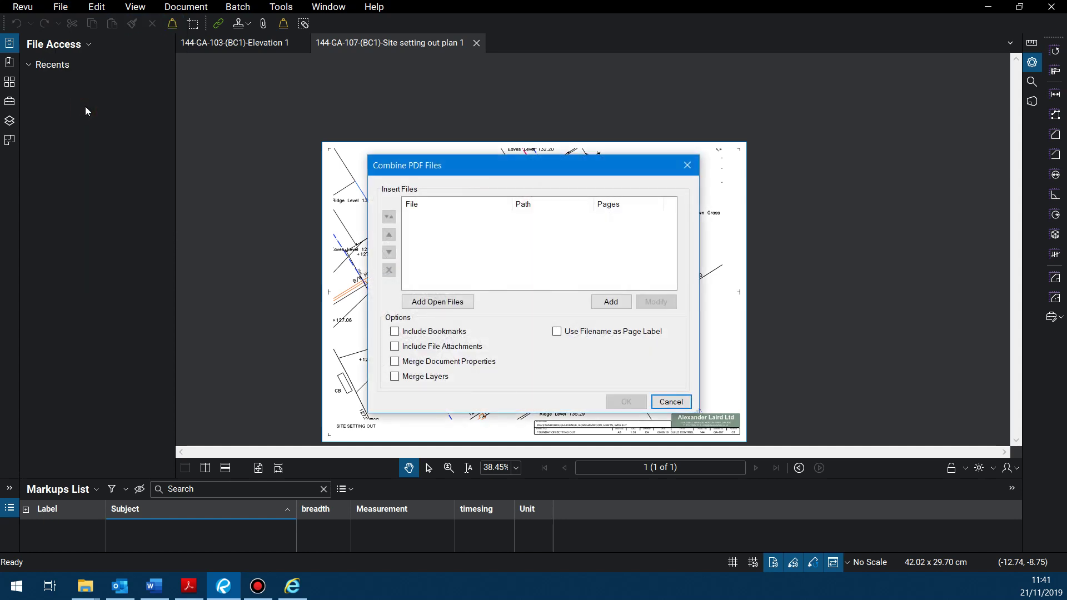
pyautogui.click(442, 302)
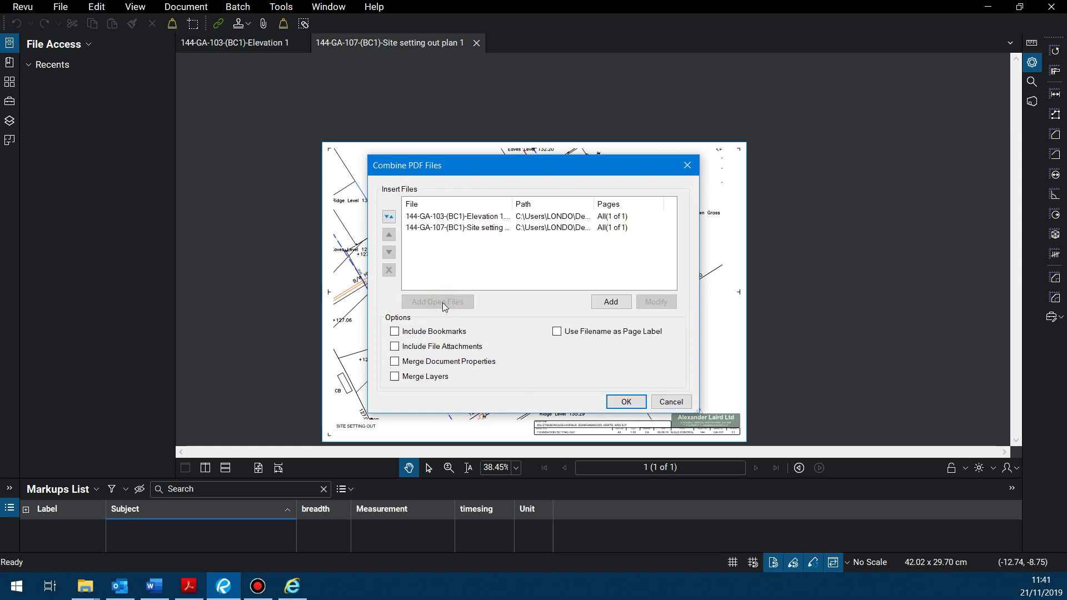
pyautogui.click(481, 216)
pyautogui.click(480, 228)
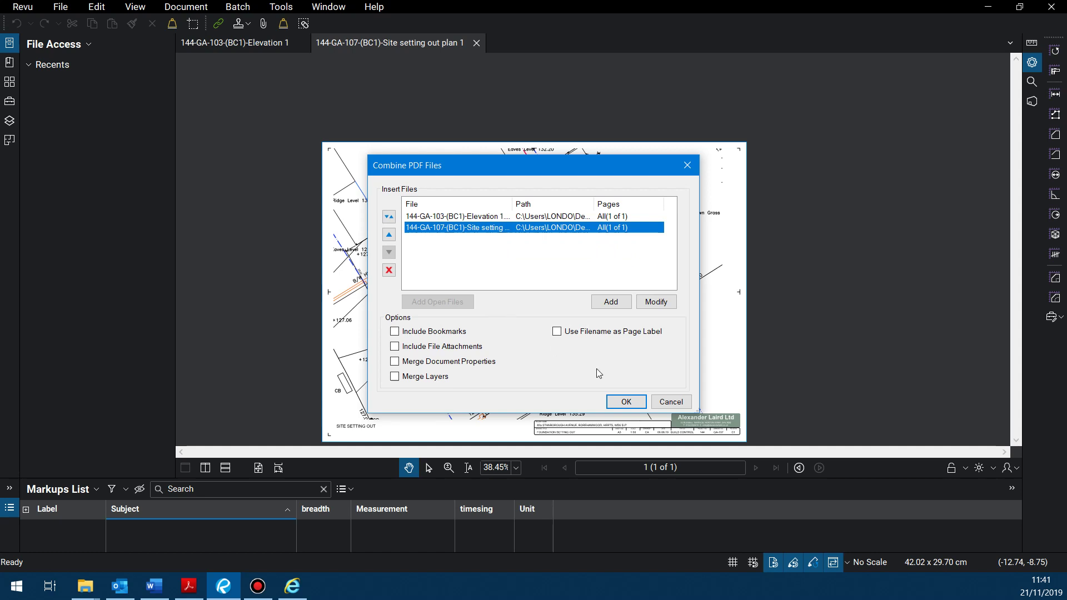
pyautogui.click(624, 402)
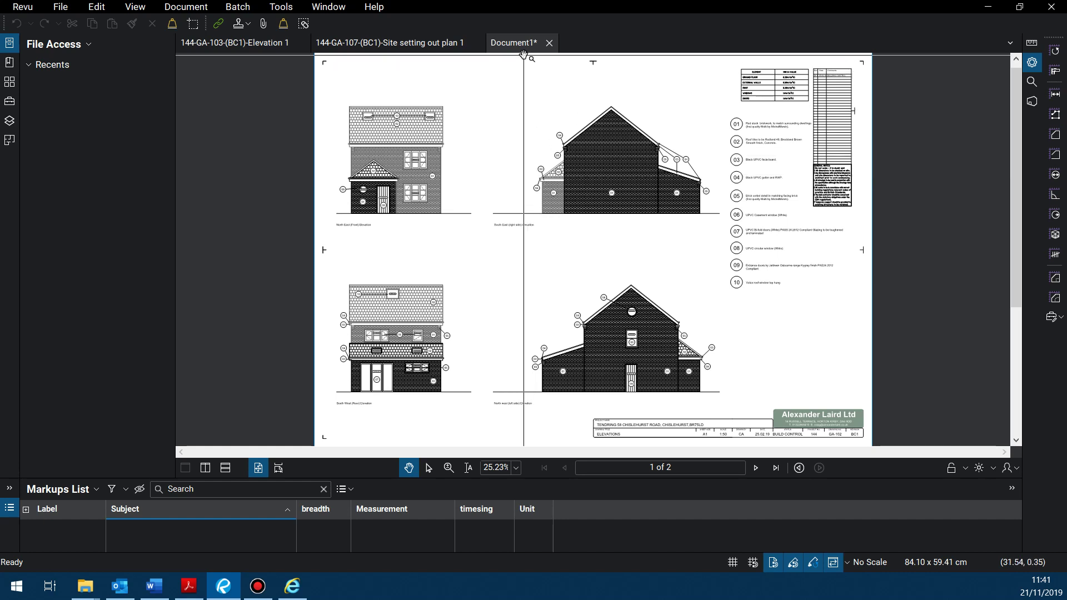
pyautogui.click(755, 467)
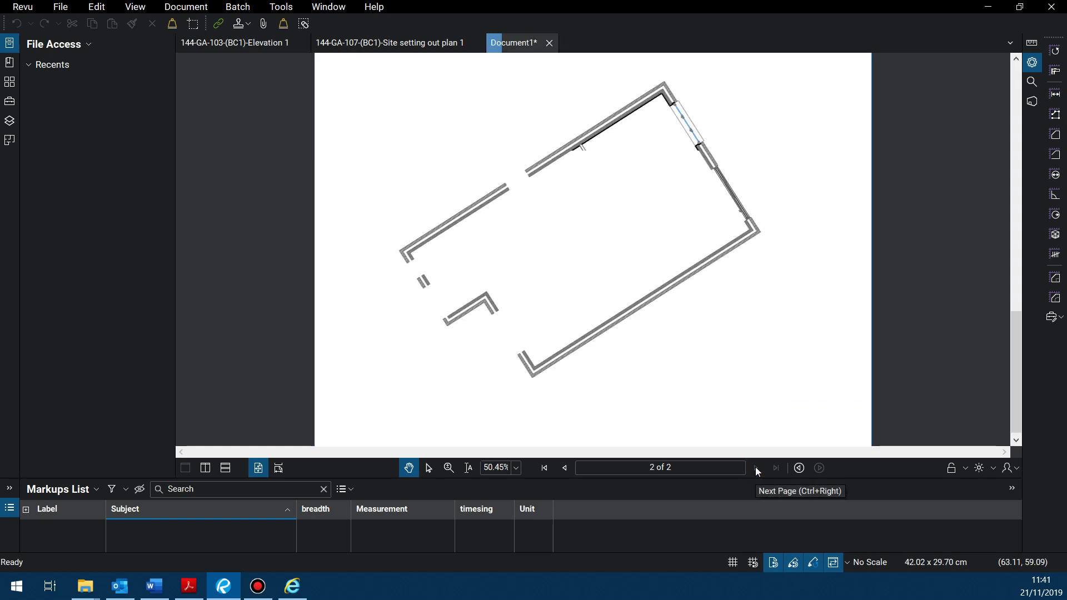
pyautogui.click(564, 467)
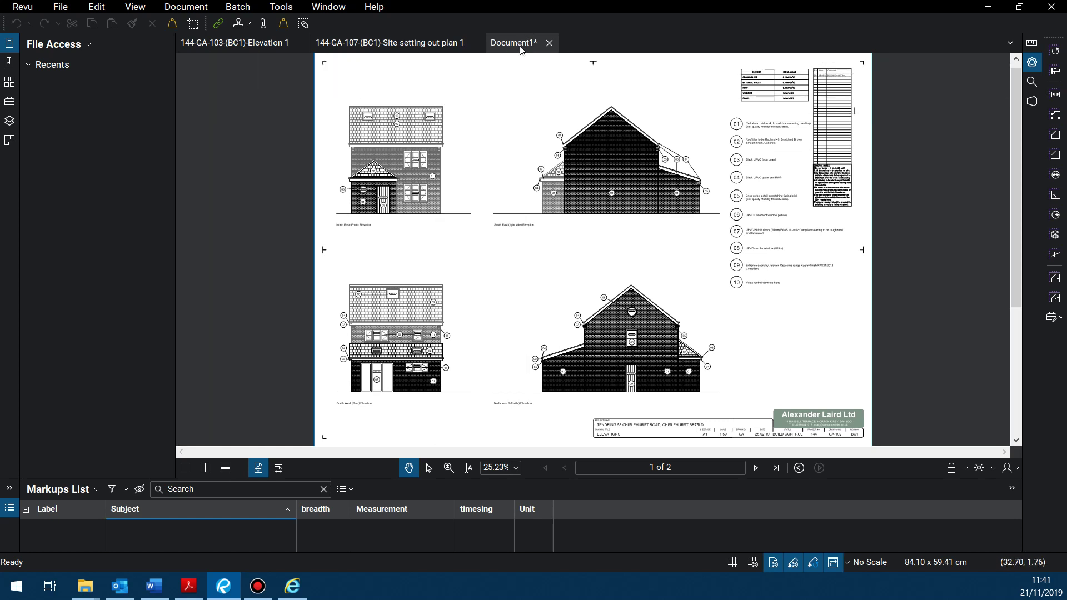
# Step: Save the combined PDF as "markup 2" in the test house folder, and close all other open documents
pyautogui.click(60, 8)
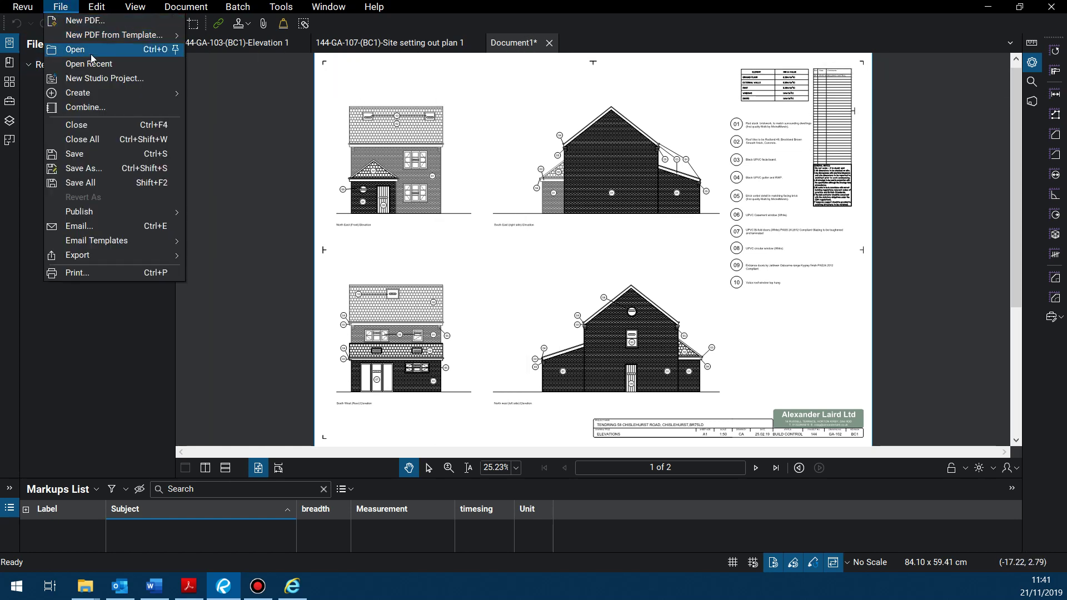
pyautogui.click(97, 169)
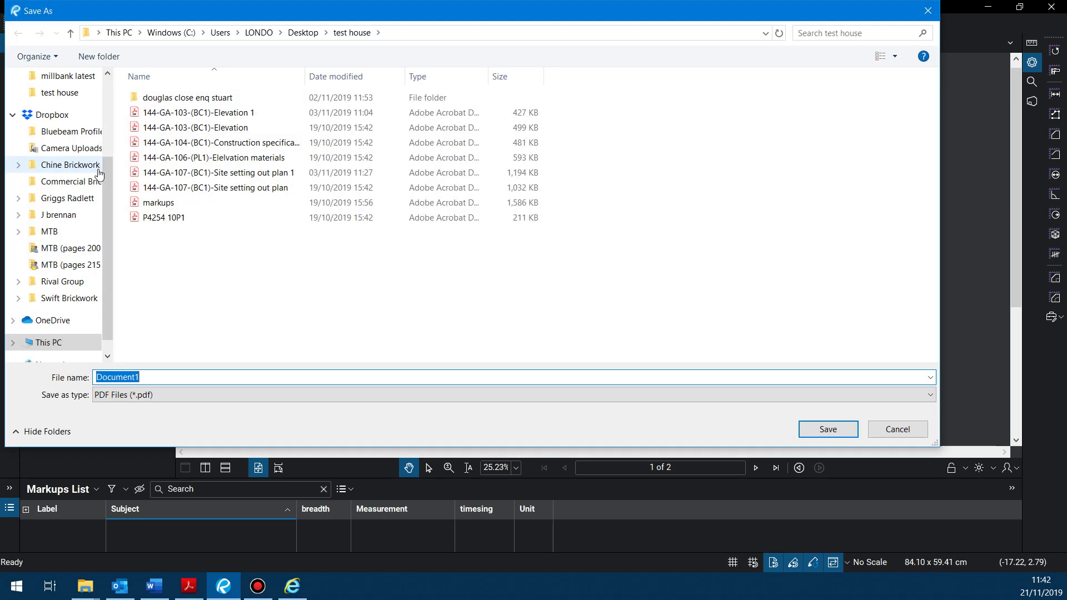
pyautogui.write('marku')
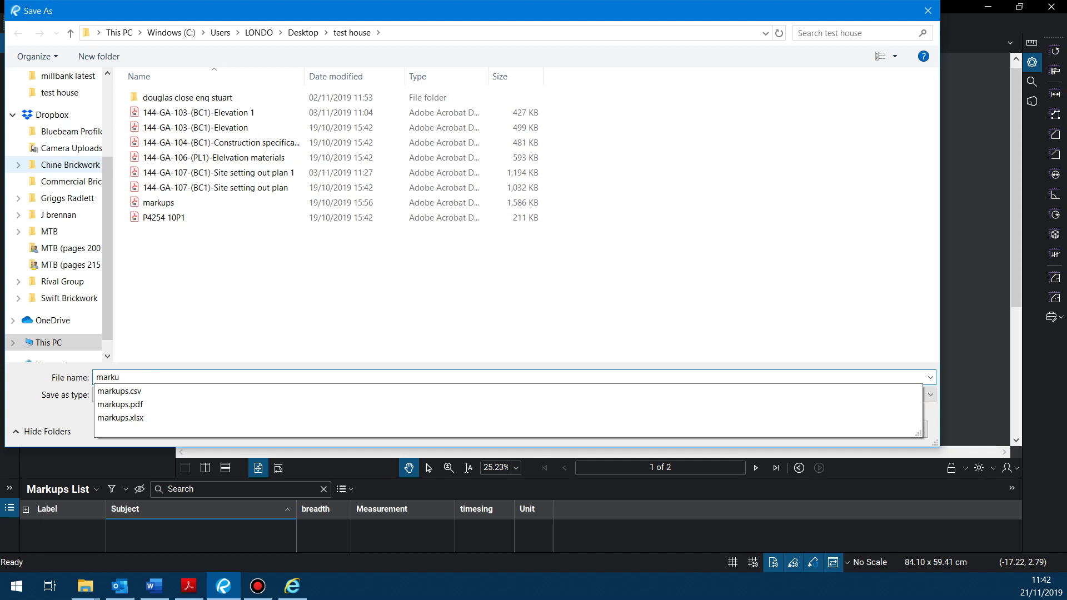
pyautogui.write('p 2')
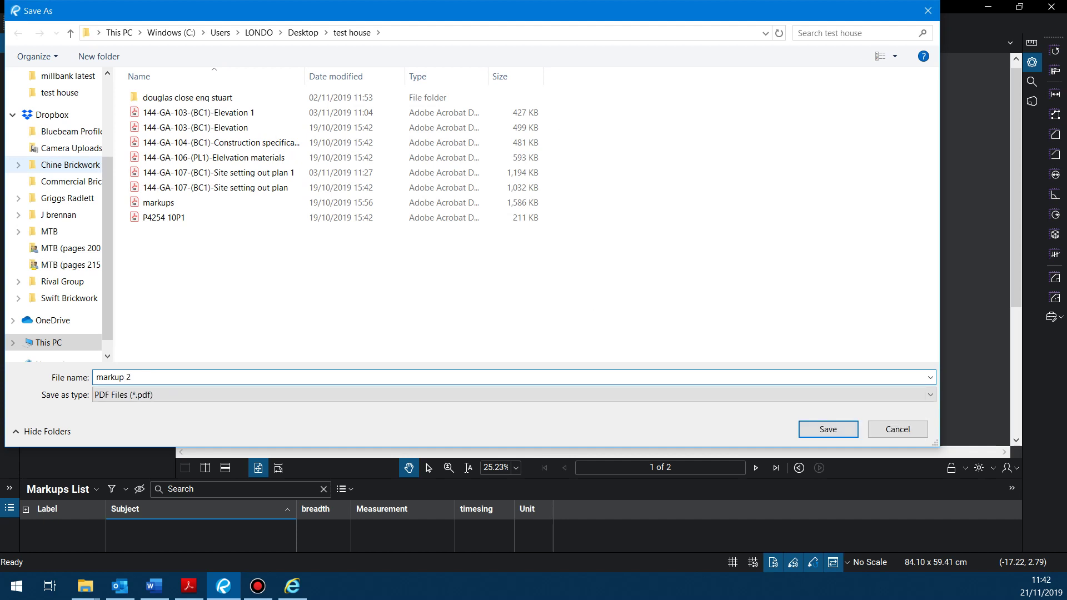
pyautogui.click(809, 432)
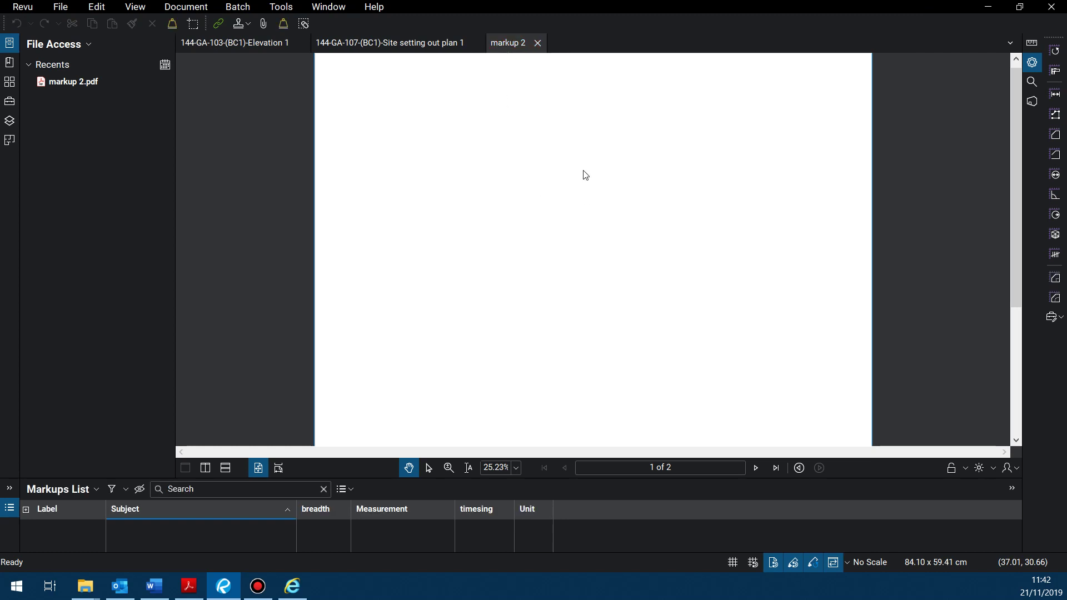
pyautogui.rightClick(506, 53)
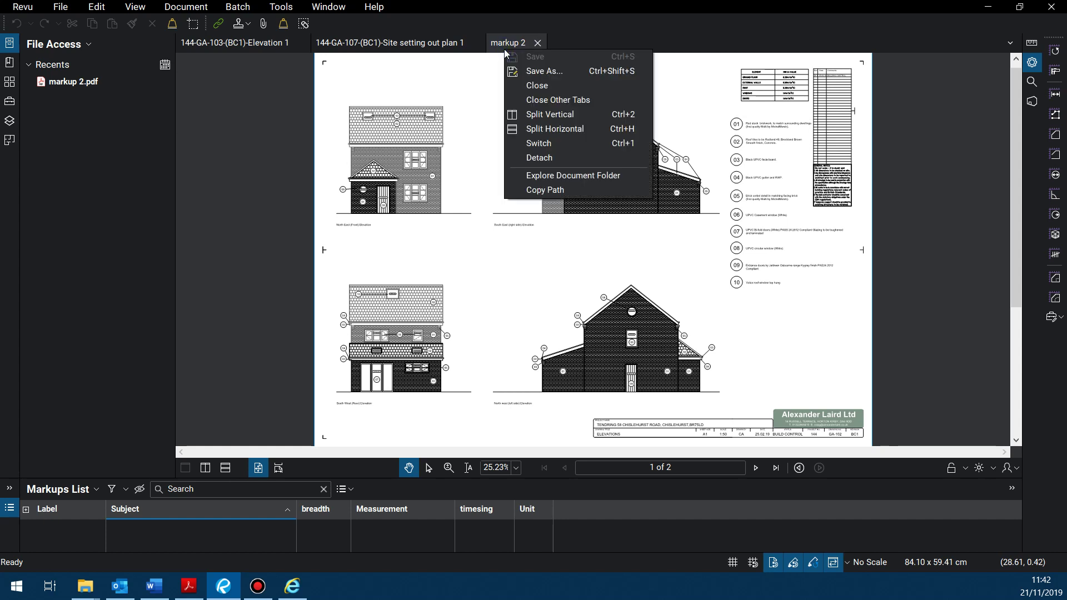
pyautogui.click(525, 104)
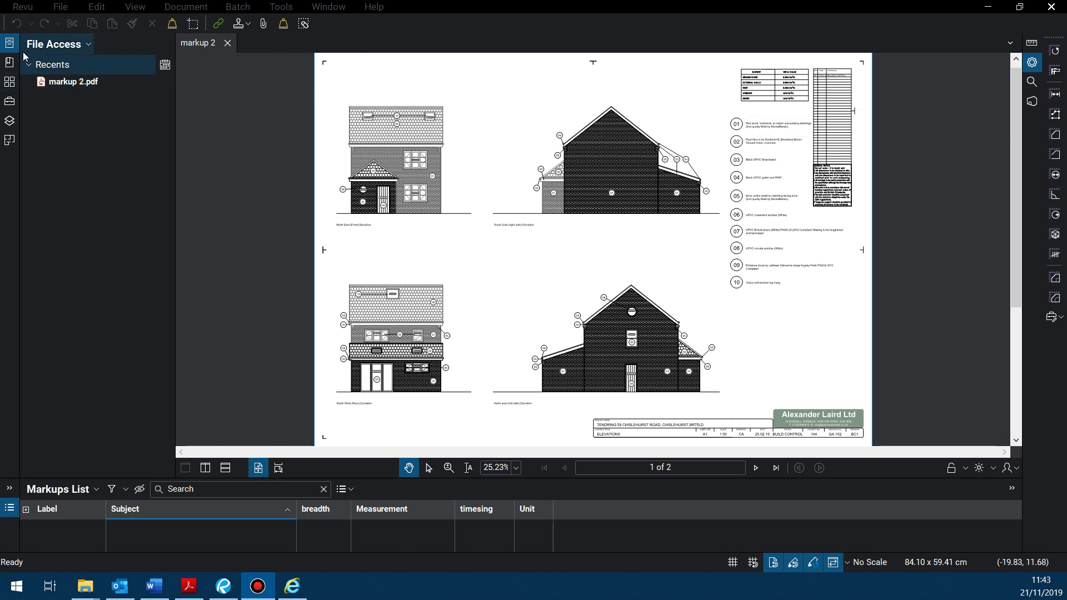
# Step: Show the page thumbnails in a narrower panel and use them to move between both pages, ending on the site plan on page 2
pyautogui.click(9, 84)
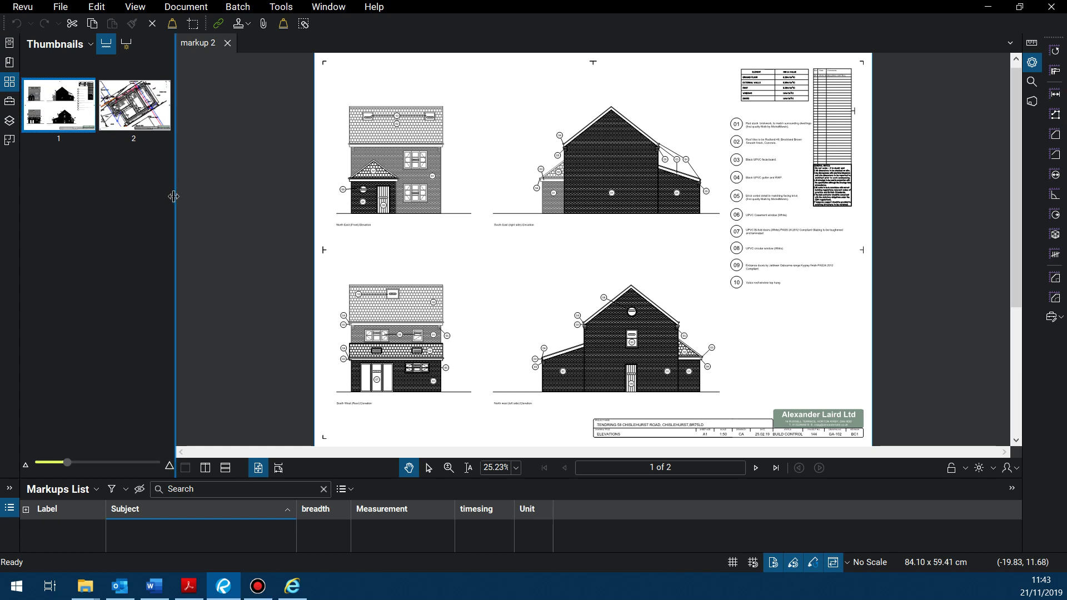
pyautogui.moveTo(172, 199); pyautogui.dragTo(122, 199)
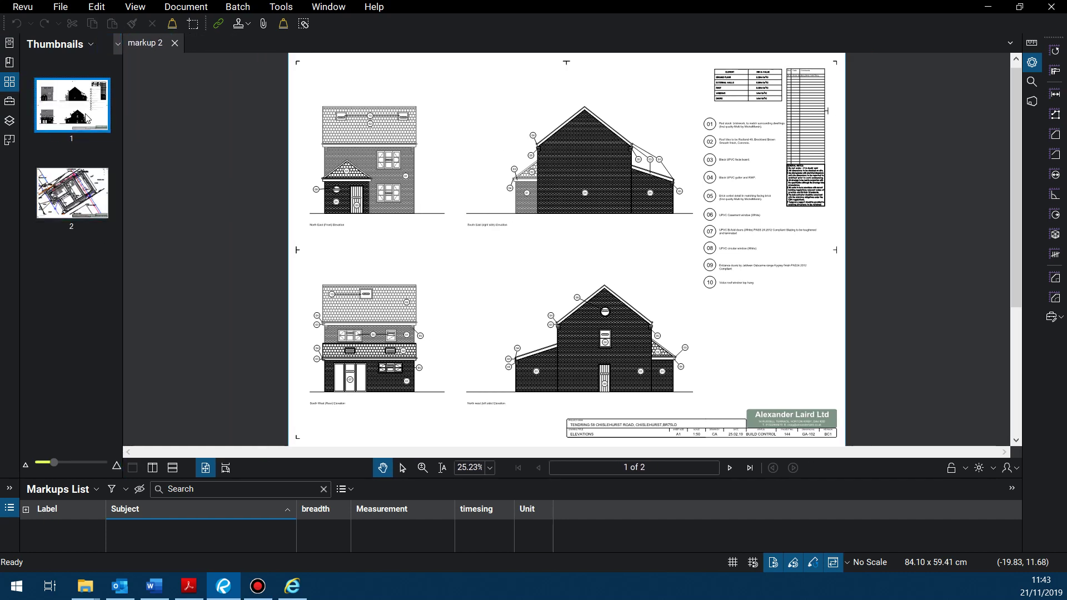
pyautogui.click(84, 189)
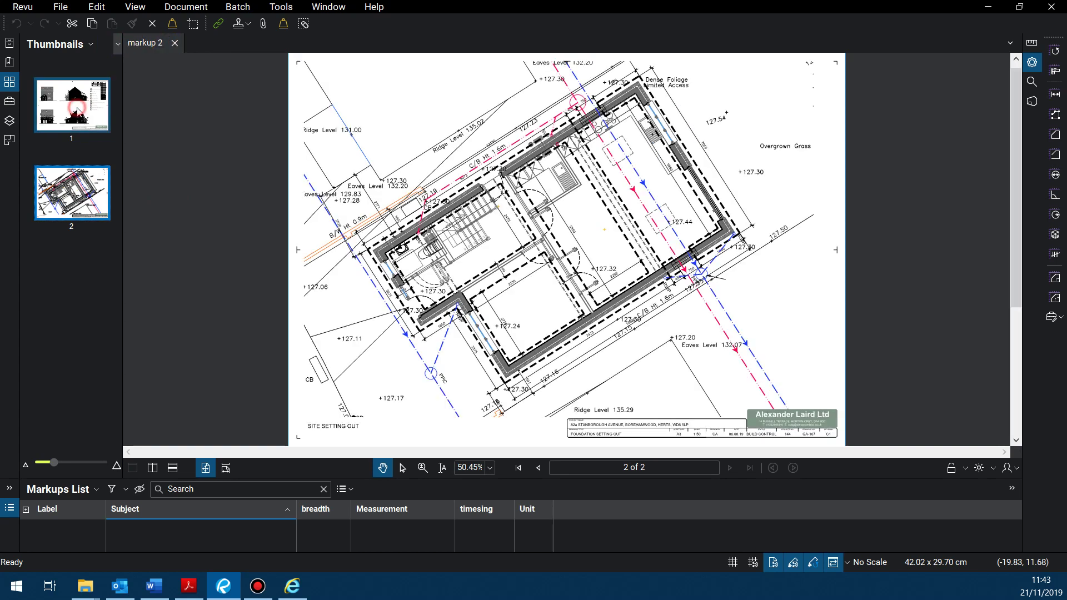
pyautogui.click(81, 114)
pyautogui.click(82, 197)
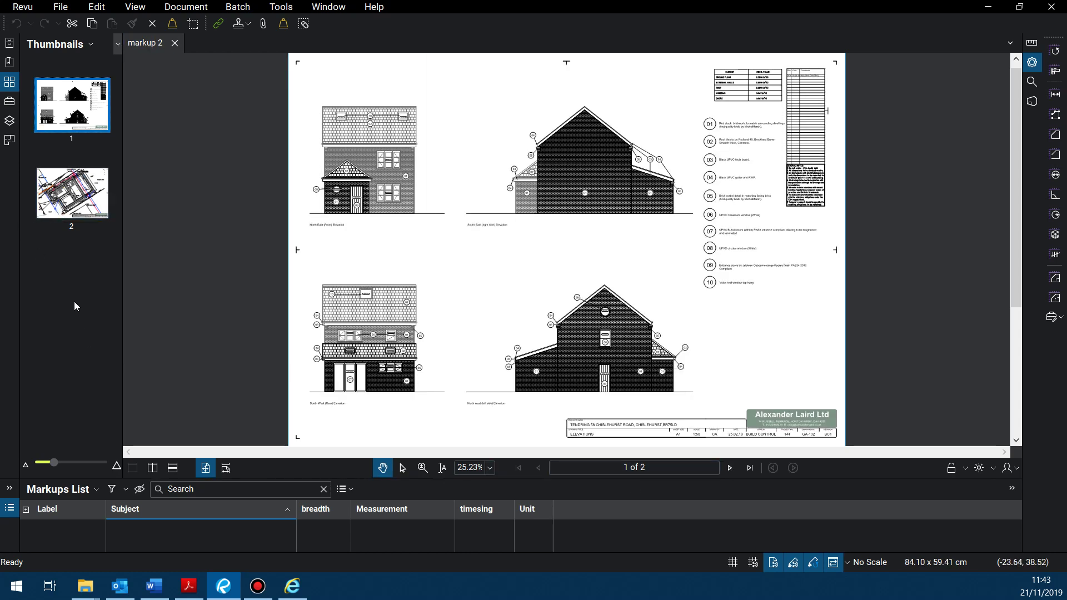
pyautogui.click(60, 206)
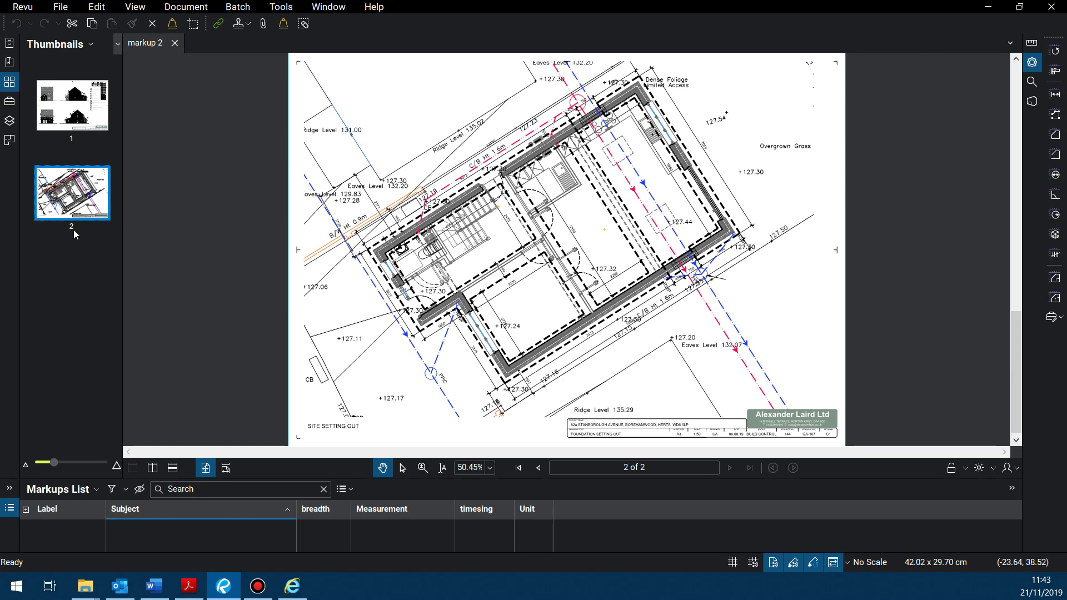
pyautogui.scroll(-3, 565, 249)
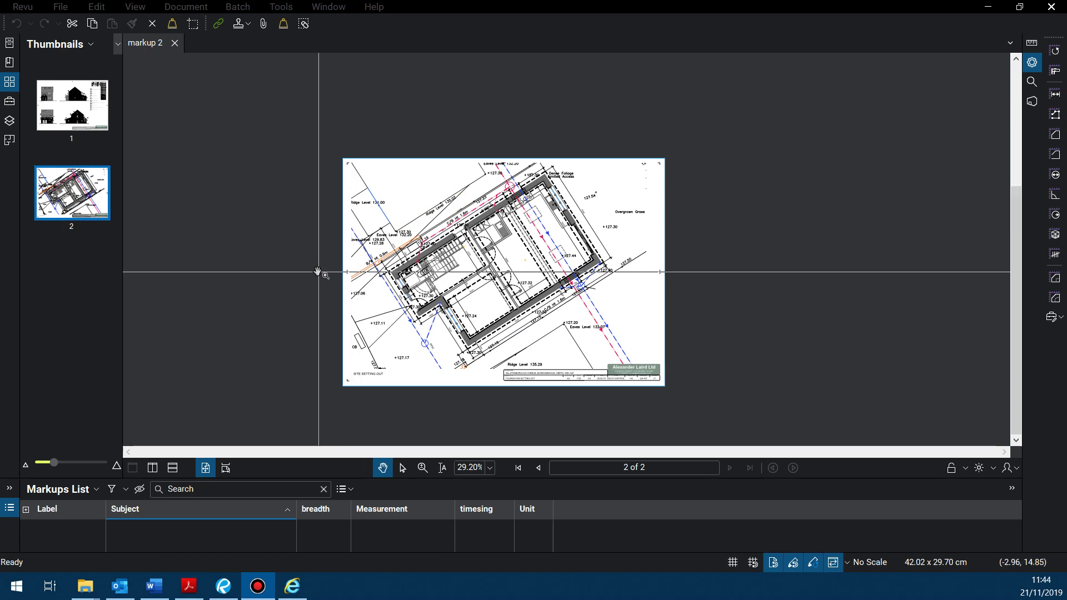
pyautogui.scroll(-2, 318, 277)
pyautogui.scroll(3, 494, 277)
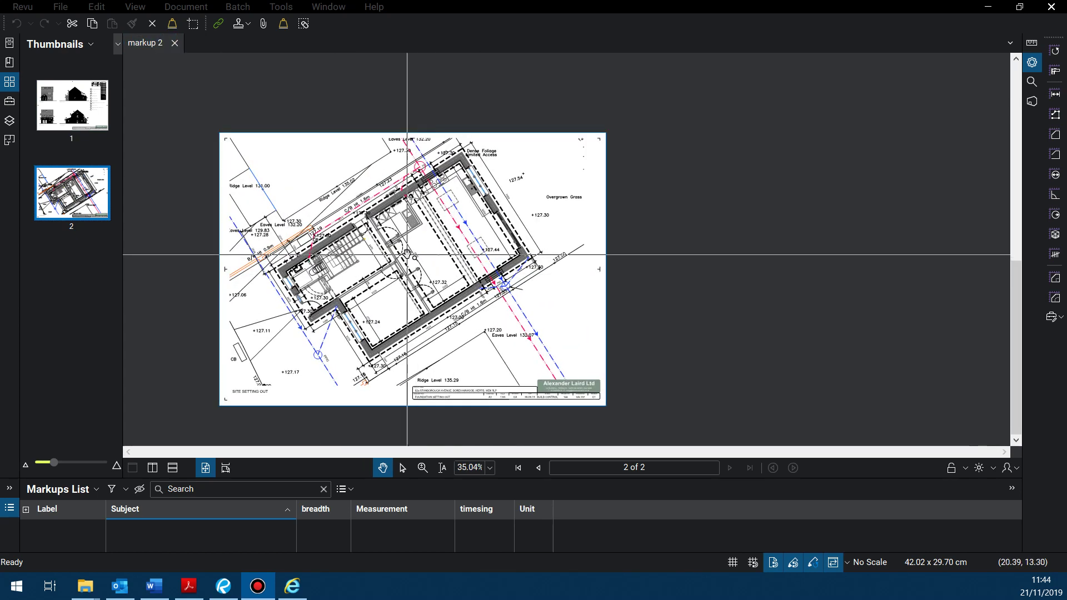
pyautogui.scroll(2, 431, 253)
pyautogui.scroll(-2, 431, 245)
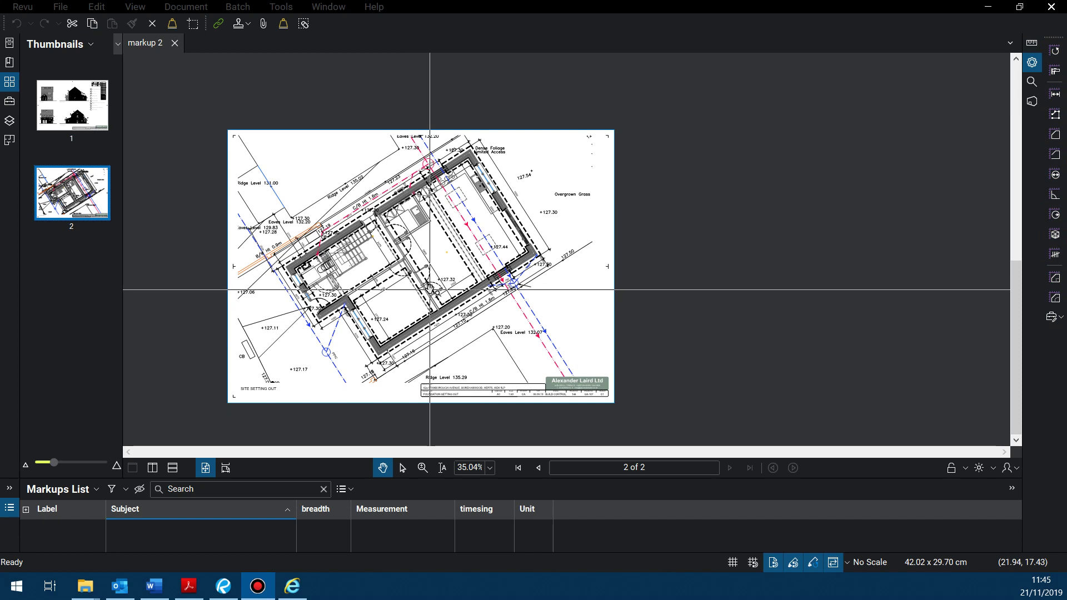
pyautogui.scroll(-2, 402, 273)
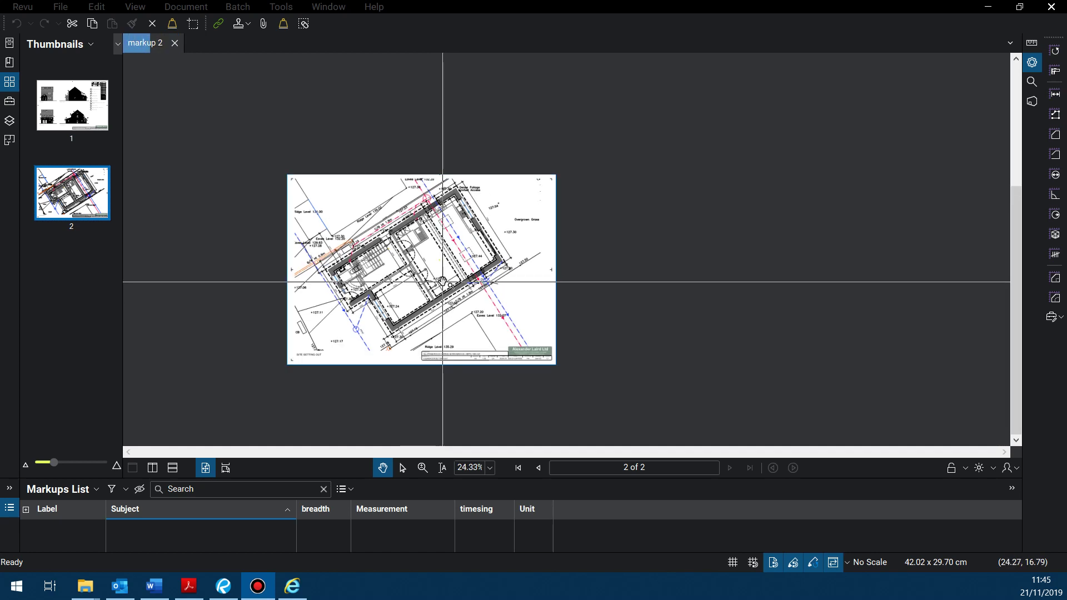
# Step: Review the grid, snapping and full-screen crosshair options available for the site setting out drawing
pyautogui.scroll(2, 440, 282)
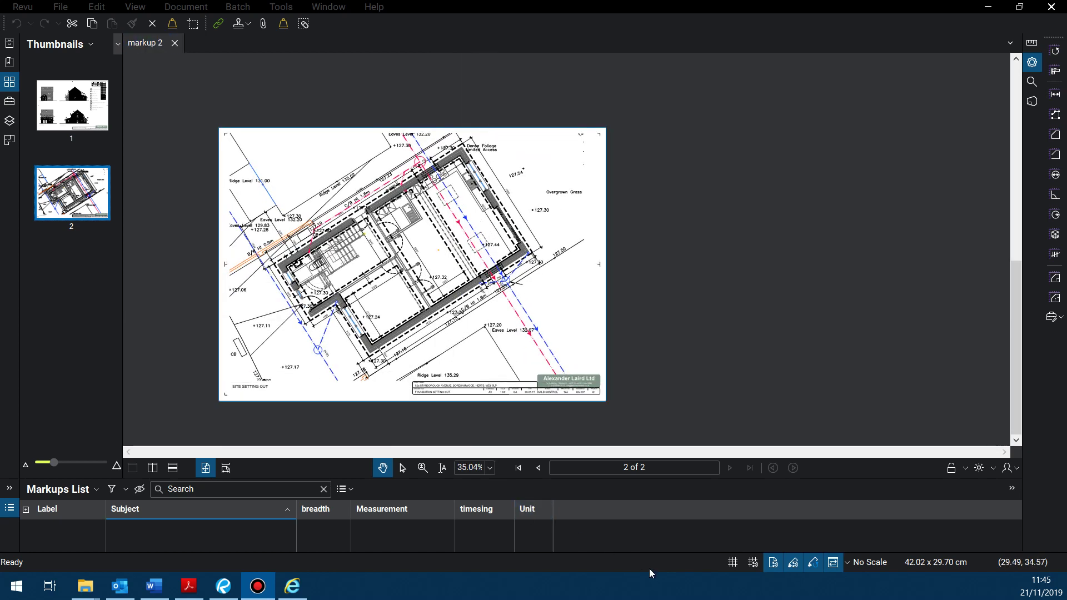
pyautogui.click(789, 568)
pyautogui.click(831, 562)
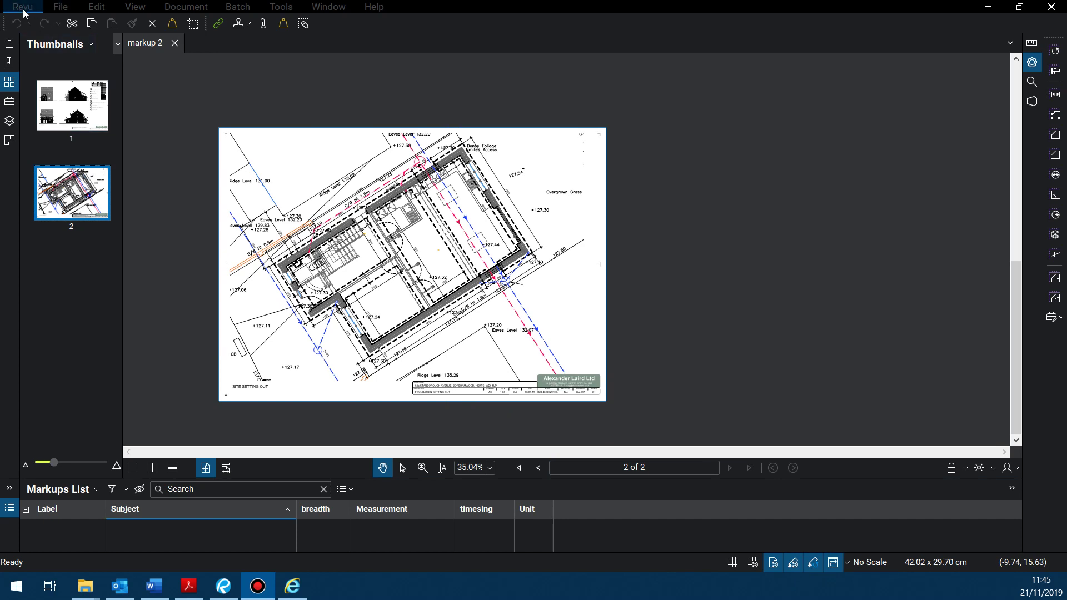
pyautogui.click(58, 10)
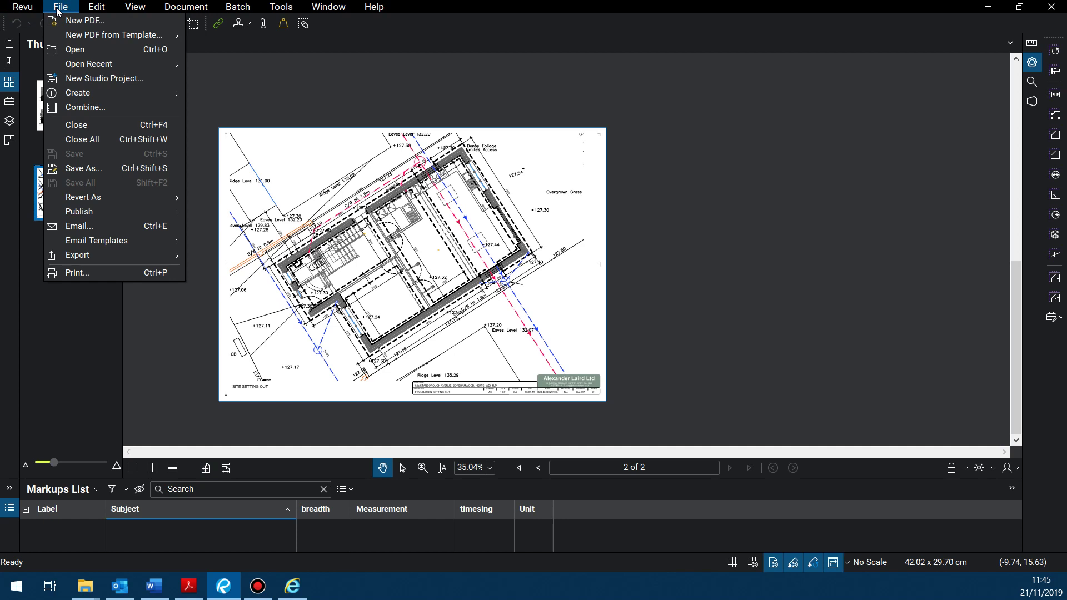
pyautogui.moveTo(127, 7)
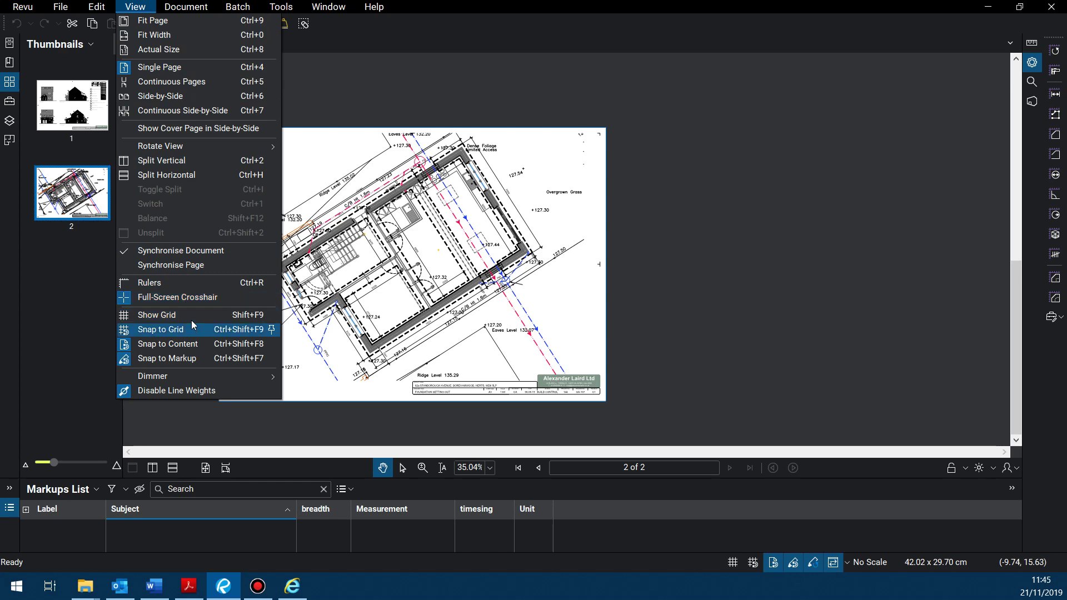
pyautogui.click(401, 222)
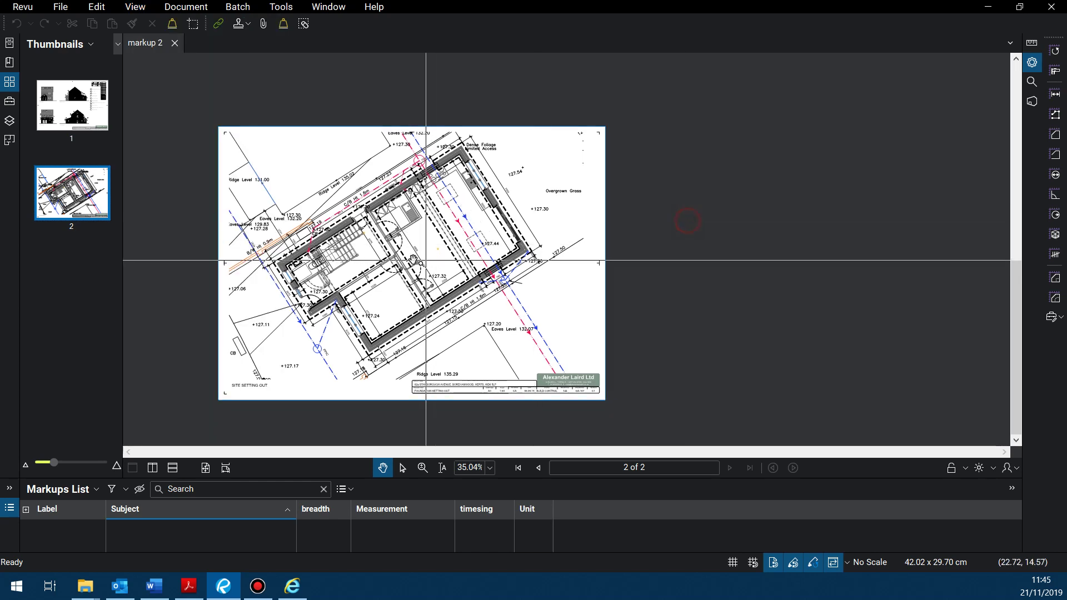
# Step: Examine the building layout on the site setting out plan and switch from the Pan tool to the Select tool
pyautogui.scroll(-3, 401, 245)
pyautogui.scroll(5, 399, 249)
pyautogui.scroll(-3, 399, 249)
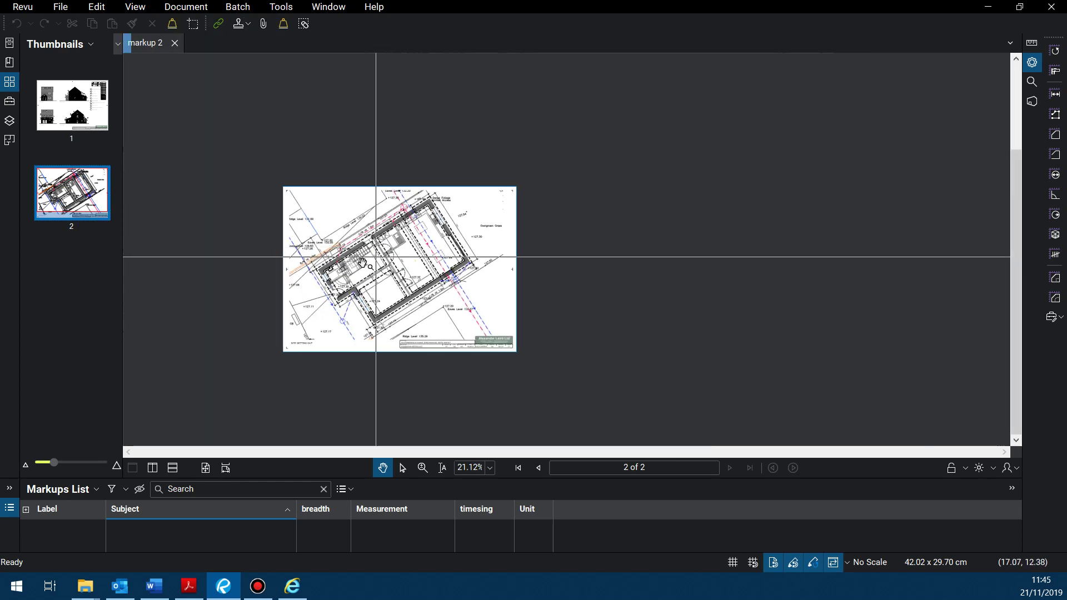
pyautogui.scroll(5, 358, 253)
pyautogui.scroll(-5, 358, 267)
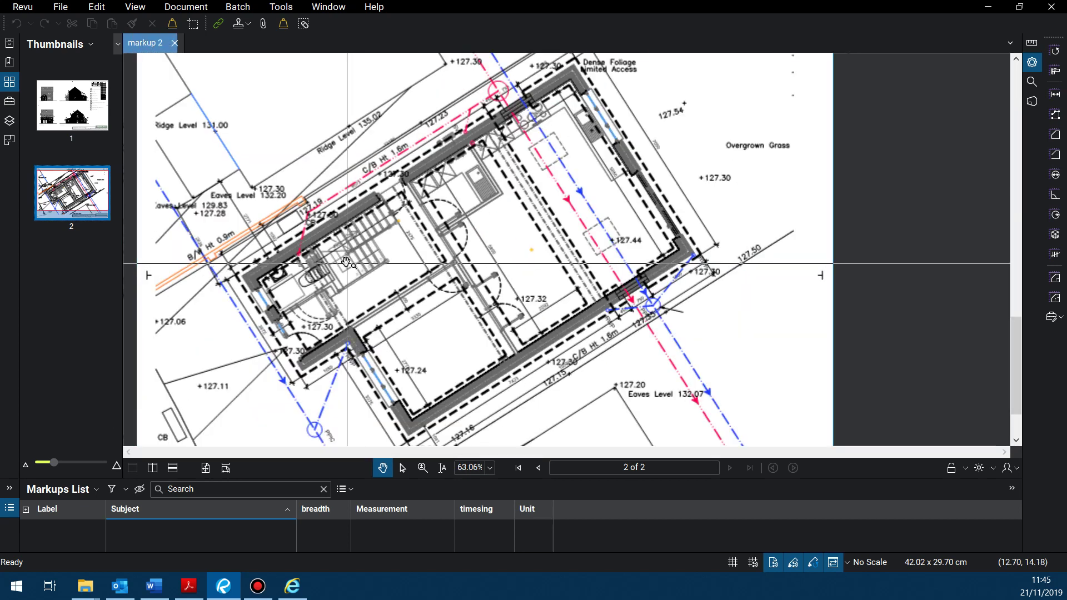
pyautogui.scroll(2, 341, 255)
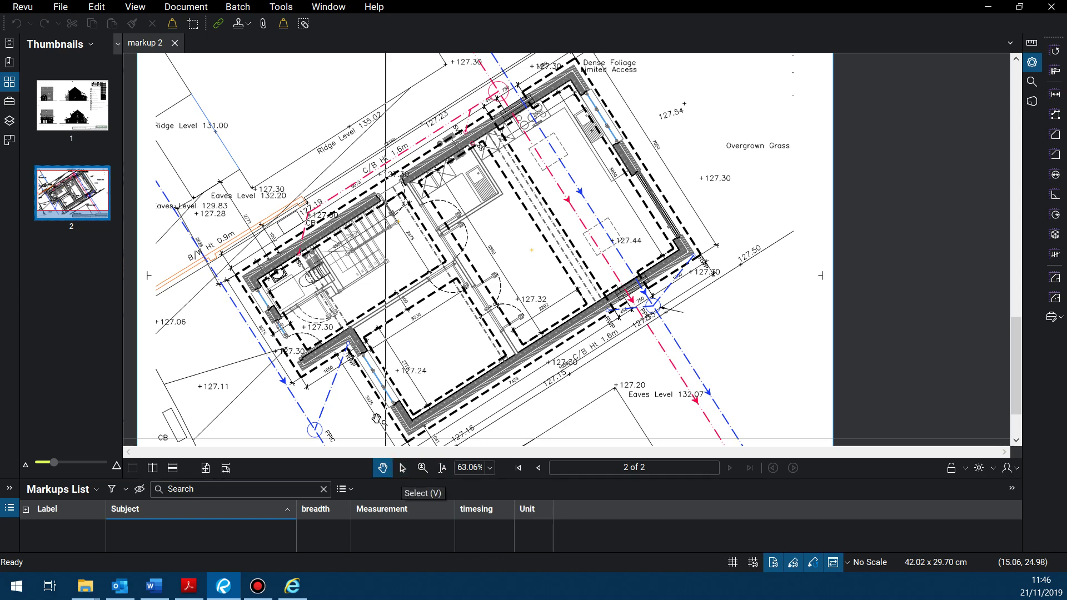
pyautogui.scroll(-3, 336, 311)
pyautogui.scroll(-1, 336, 311)
pyautogui.scroll(5, 398, 356)
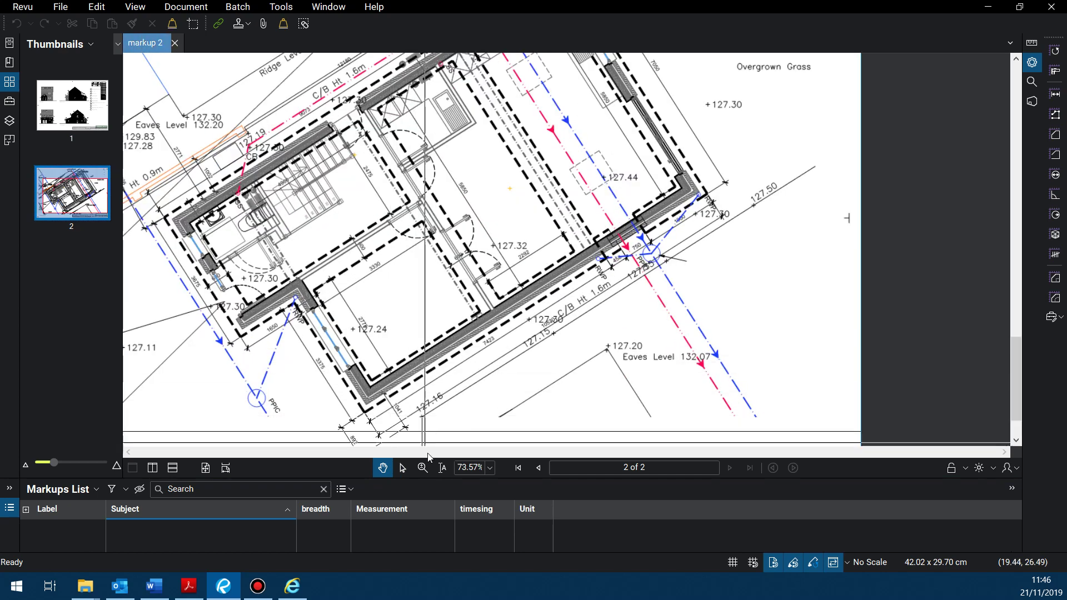
pyautogui.click(403, 468)
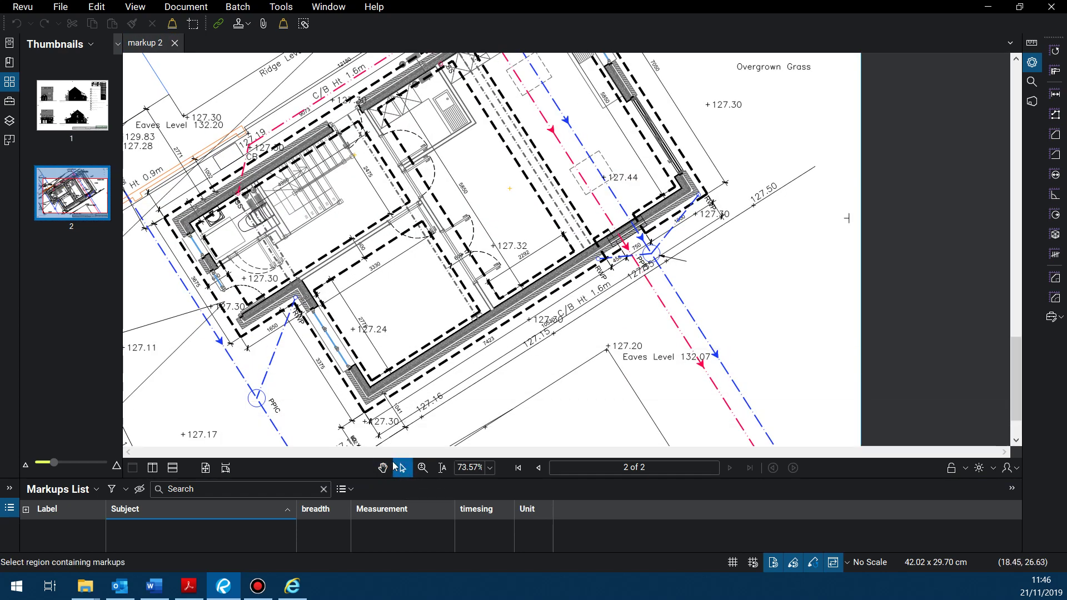
pyautogui.scroll(-1, 419, 365)
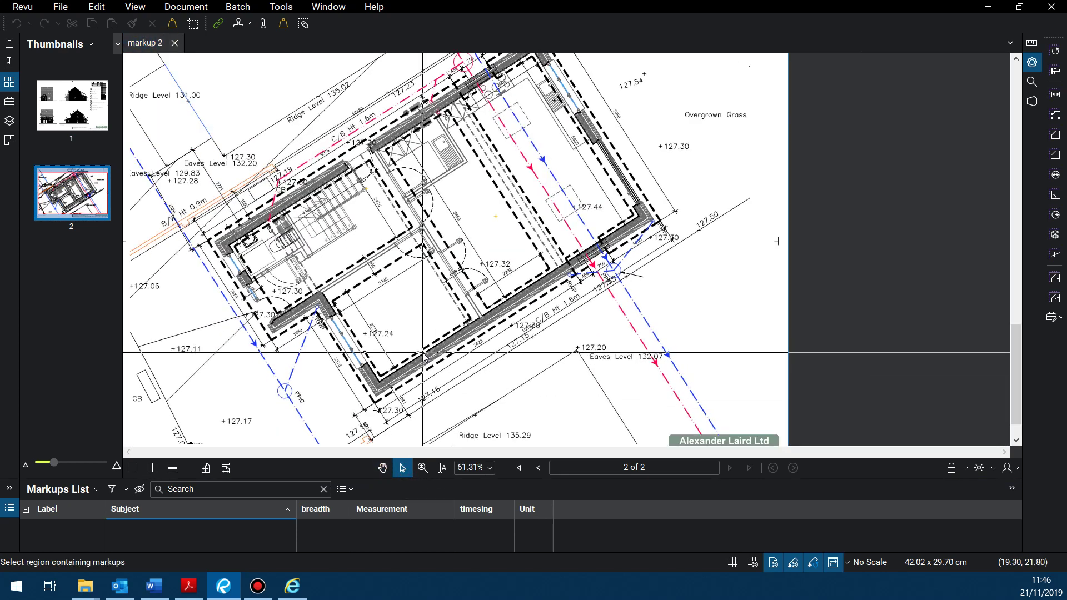